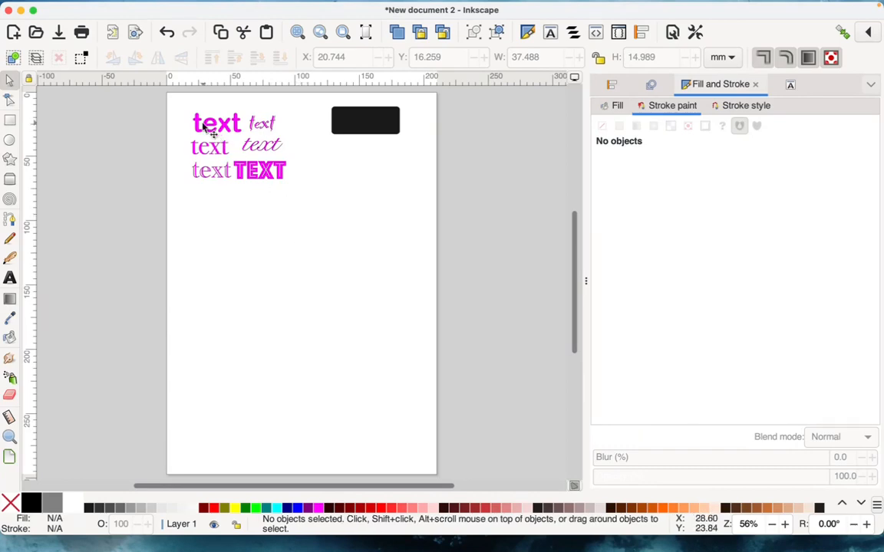
Step: Examine the six magenta text samples up close, including the Arial Rounded MT Bold one, and leave nothing selected
{"action": "left_click_drag", "start_coordinate": [165, 102], "coordinate": [322, 220]}
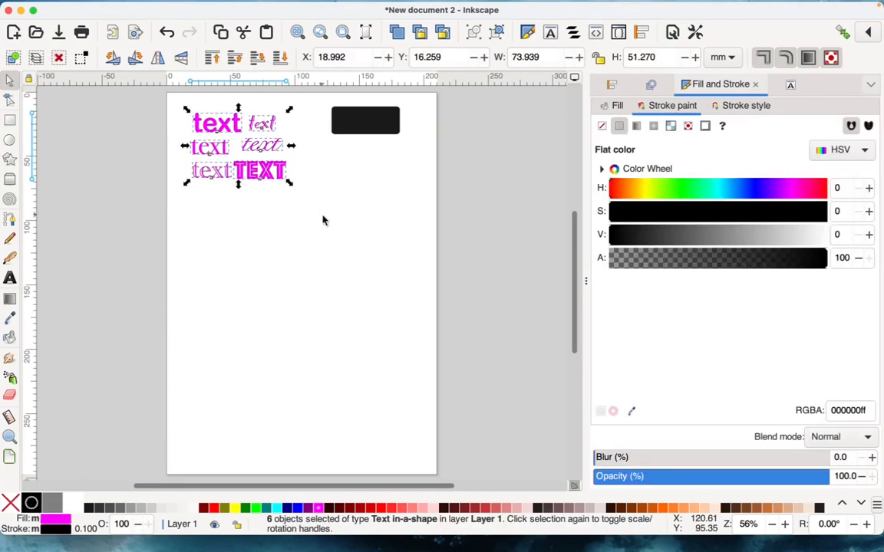
{"action": "key", "text": "3"}
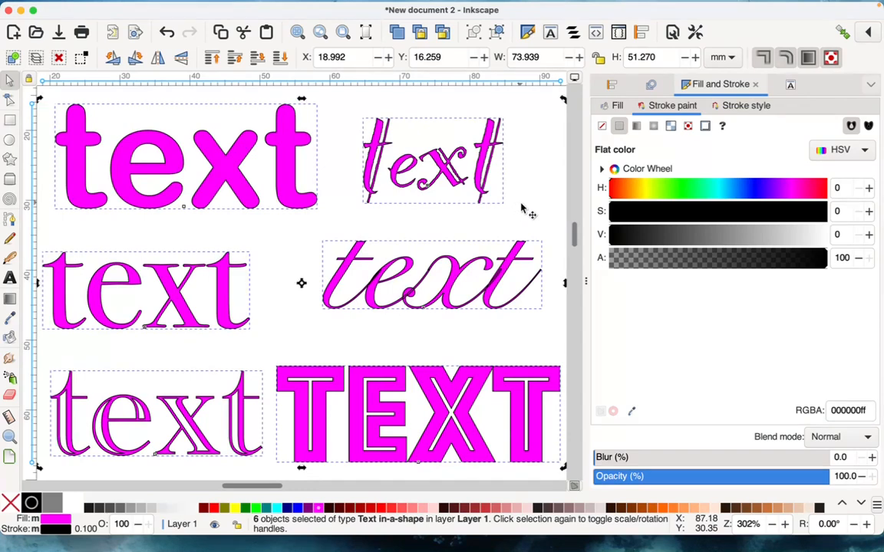
{"action": "left_click", "coordinate": [255, 224]}
{"action": "left_click", "coordinate": [228, 194]}
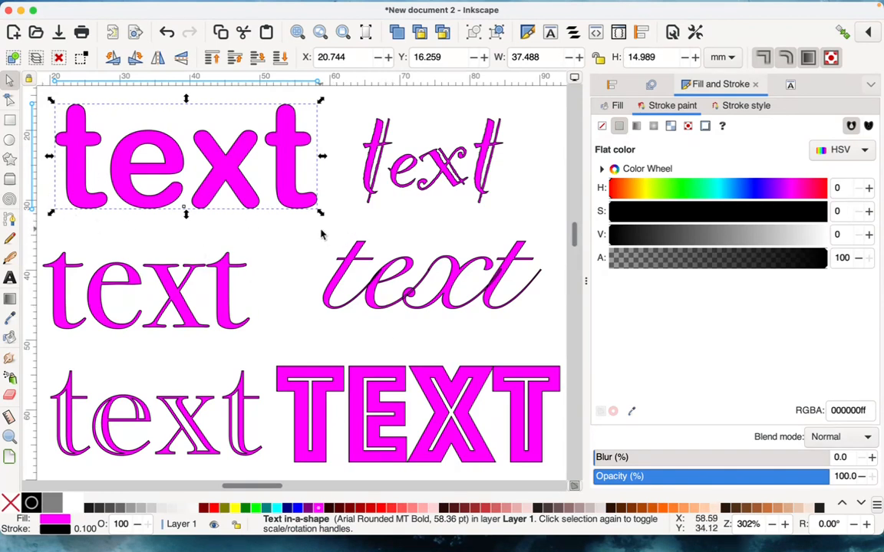
{"action": "key", "text": "5"}
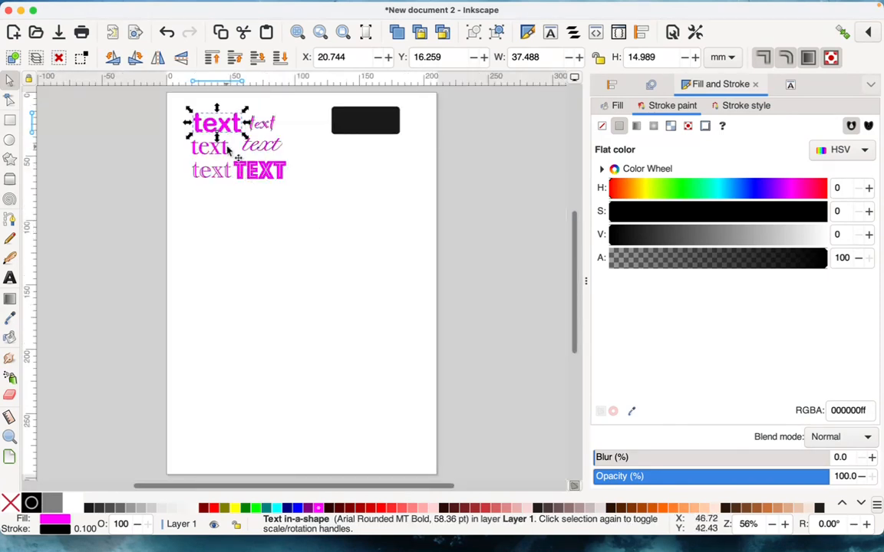
{"action": "left_click", "coordinate": [300, 134]}
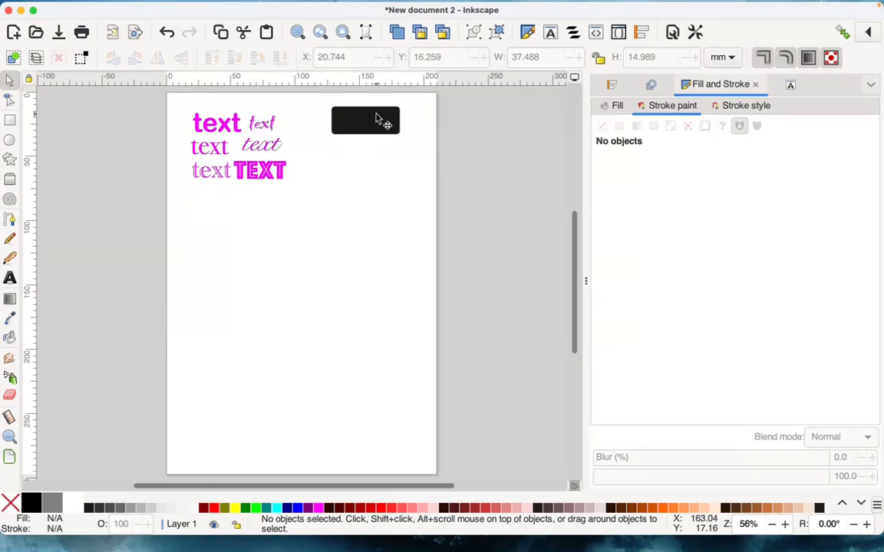
Step: Try the Snell Roundhand and Party LET texts on the black rectangle in turn, returning each to its place among the samples
{"action": "left_click_drag", "start_coordinate": [268, 154], "coordinate": [370, 125]}
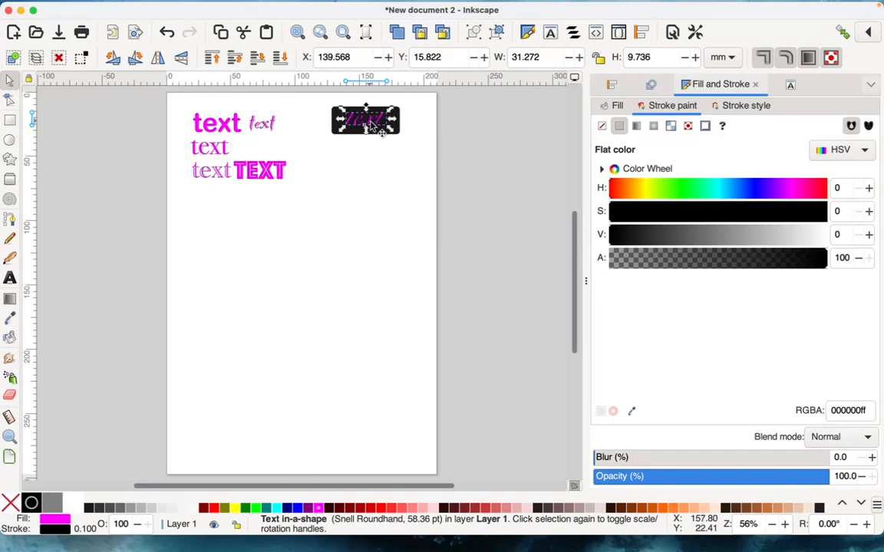
{"action": "left_click_drag", "start_coordinate": [371, 126], "coordinate": [272, 157]}
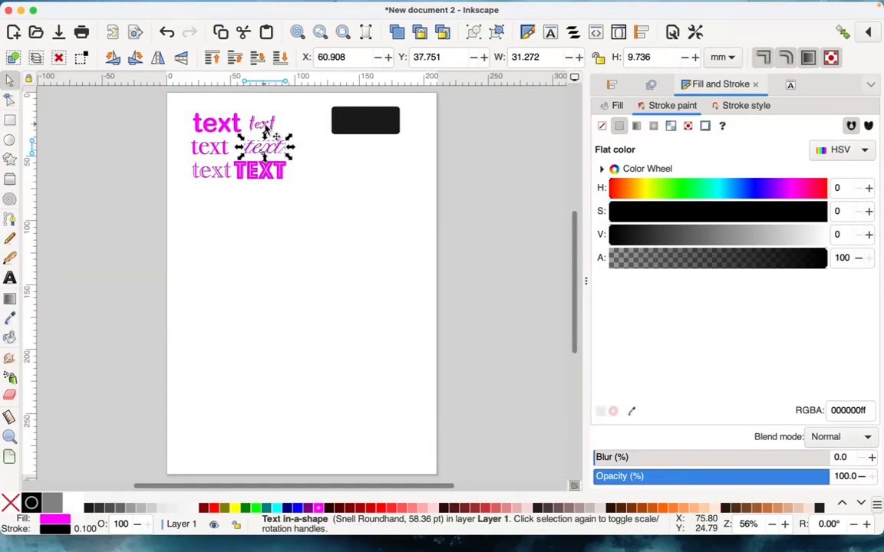
{"action": "left_click_drag", "start_coordinate": [262, 130], "coordinate": [370, 129]}
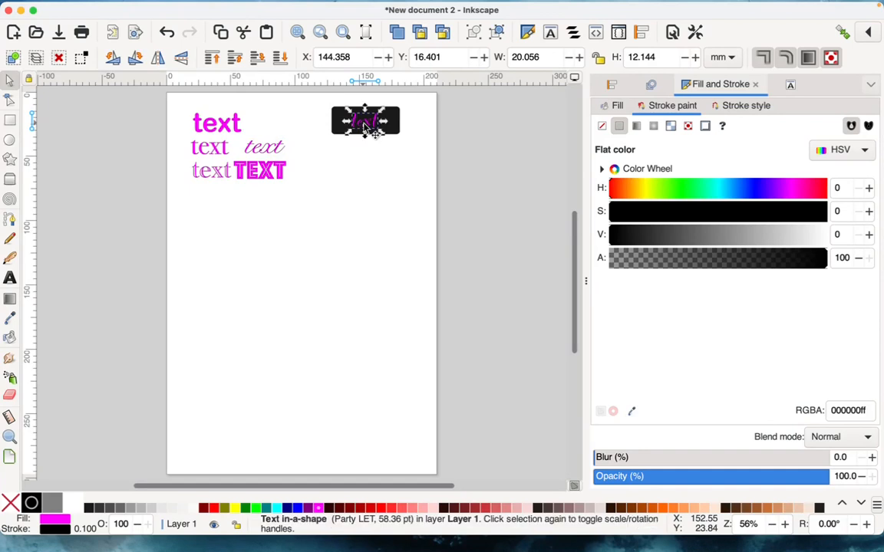
{"action": "left_click", "coordinate": [372, 199]}
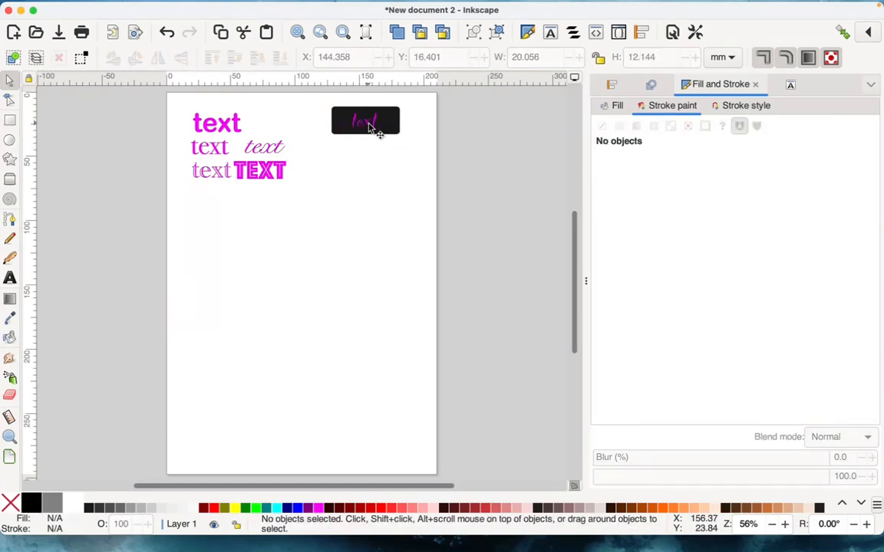
{"action": "left_click_drag", "start_coordinate": [370, 127], "coordinate": [268, 125]}
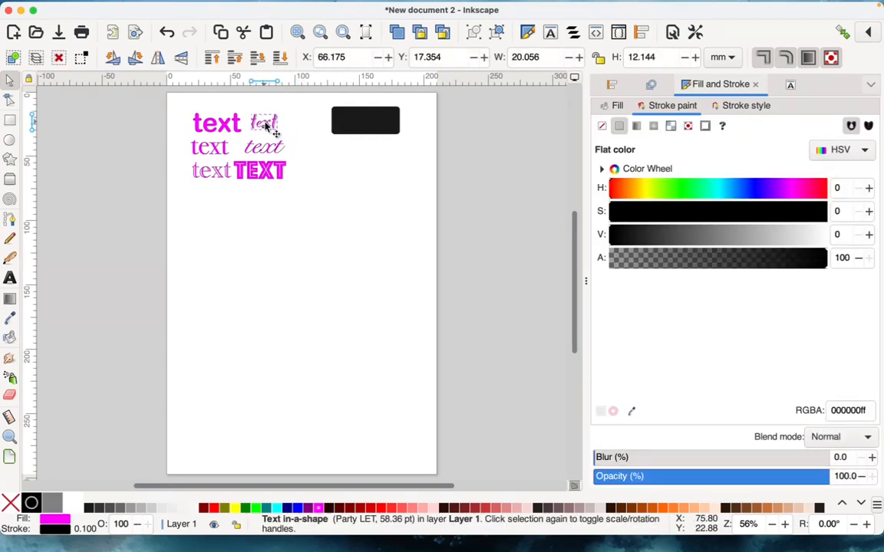
Step: Convert the Snell Roundhand text to a path and show its nodes for editing
{"action": "left_click", "coordinate": [276, 152]}
{"action": "key", "text": "3"}
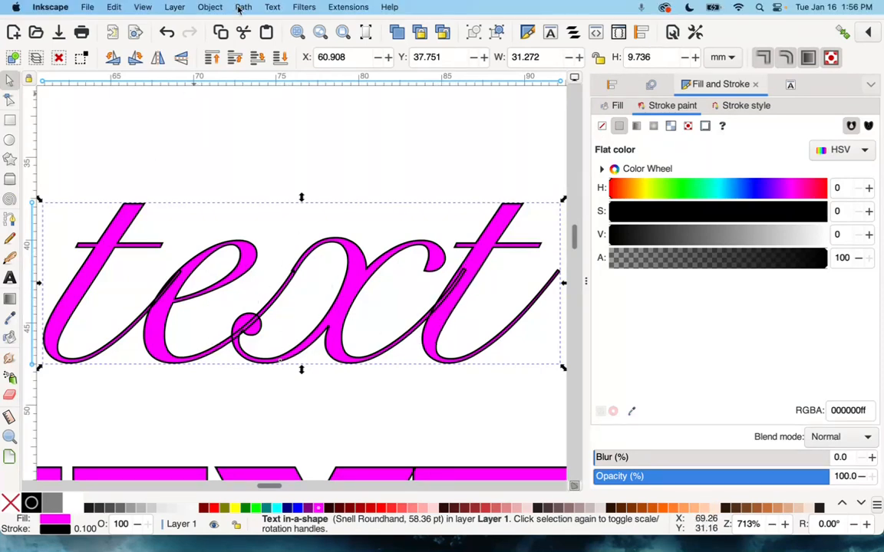
{"action": "left_click", "coordinate": [242, 7]}
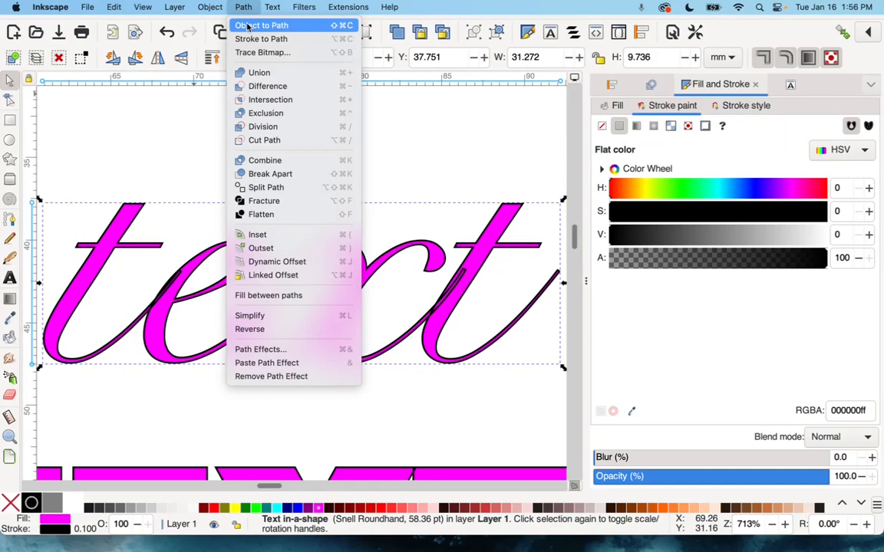
{"action": "left_click", "coordinate": [247, 25]}
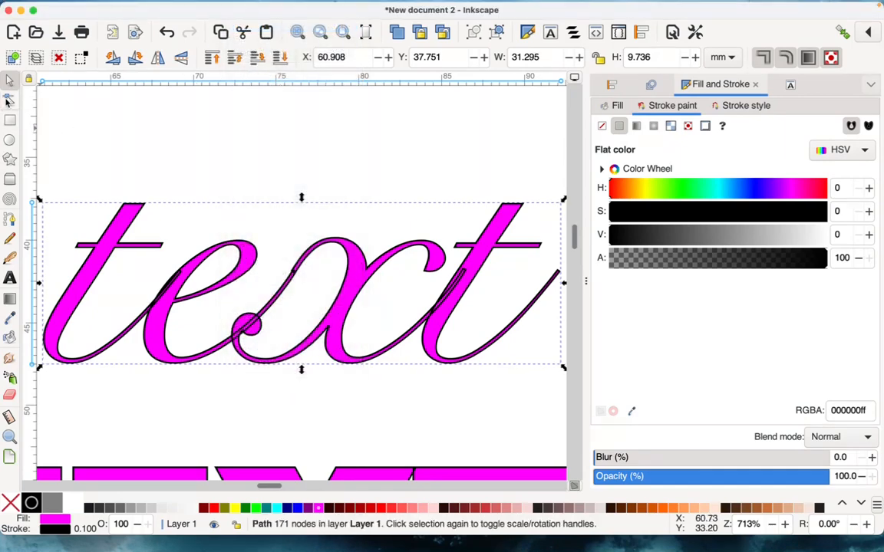
{"action": "left_click", "coordinate": [9, 99]}
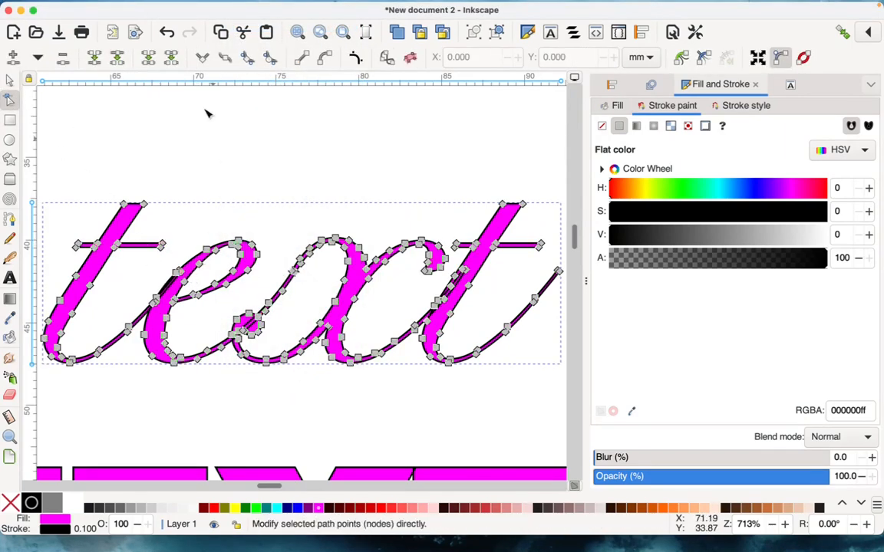
Step: Union the overlapping letters of the script word into one outline and show the merged path's nodes
{"action": "left_click", "coordinate": [243, 9]}
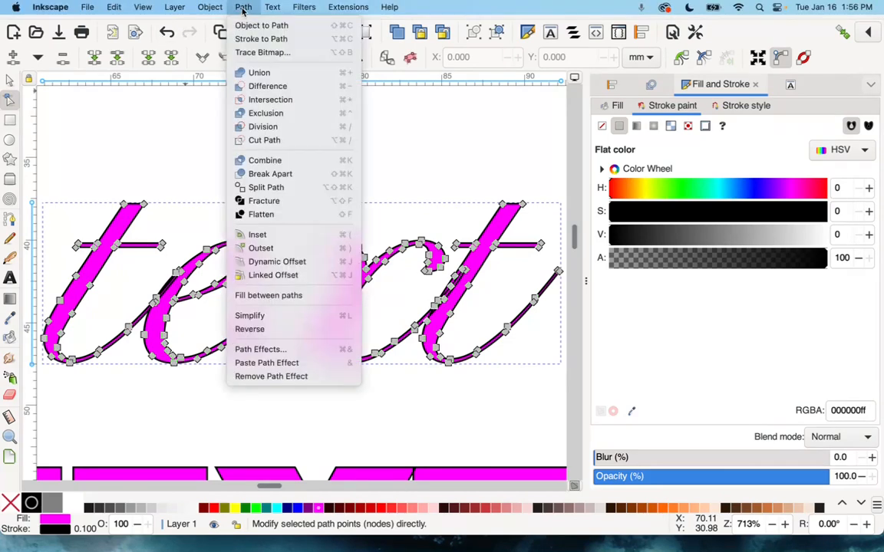
{"action": "left_click", "coordinate": [251, 74]}
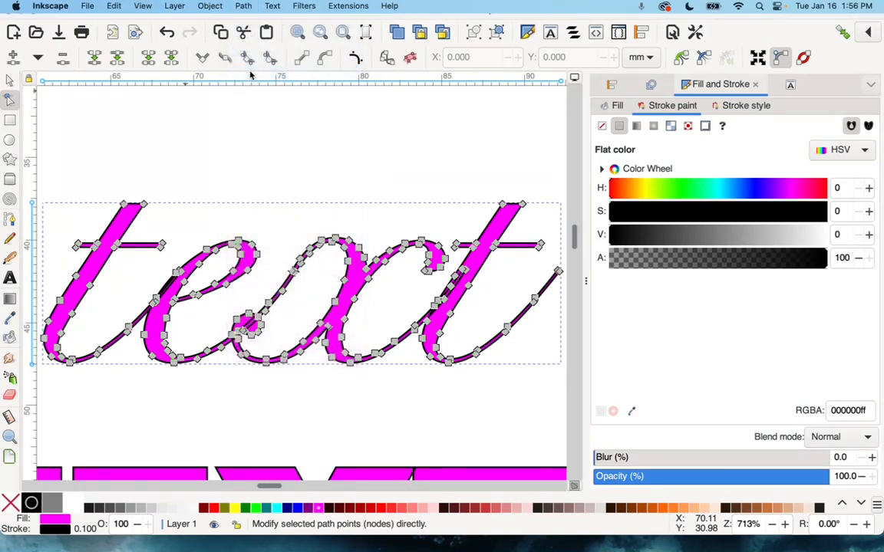
{"action": "left_click", "coordinate": [279, 156]}
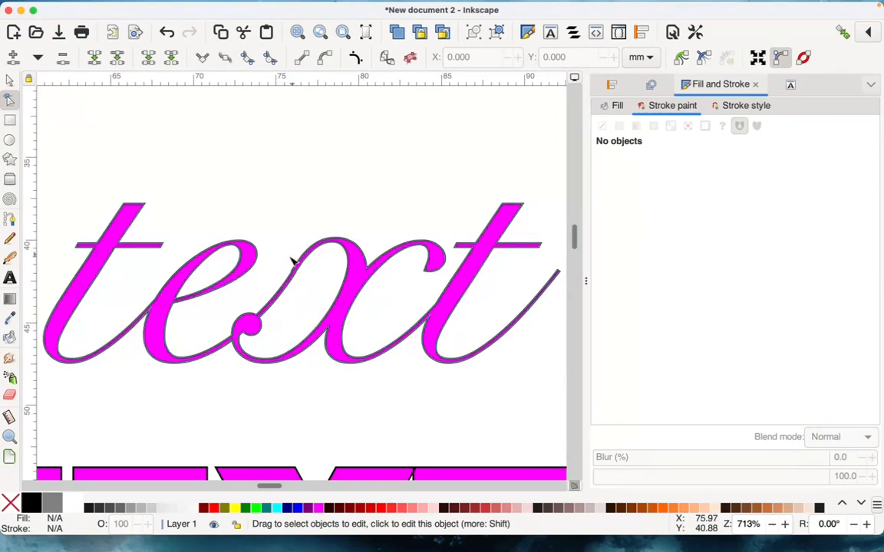
{"action": "left_click", "coordinate": [343, 338]}
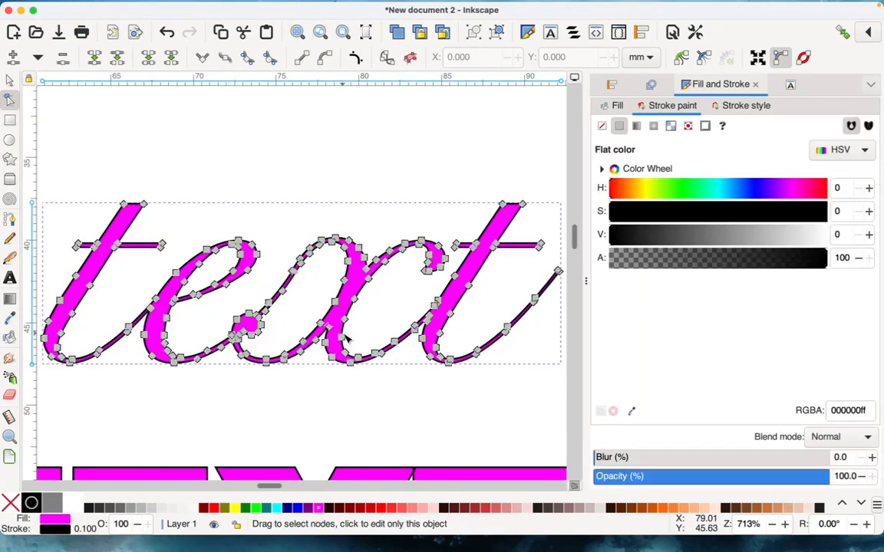
Step: Try outsetting the merged script word to thicken its strokes, and undo the outset
{"action": "key", "text": "ctrl+shift+c"}
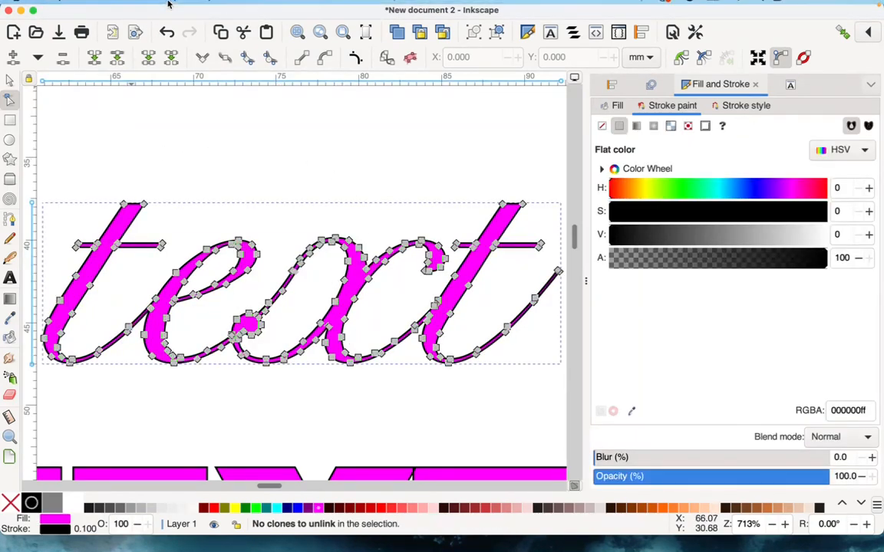
{"action": "left_click", "coordinate": [245, 8]}
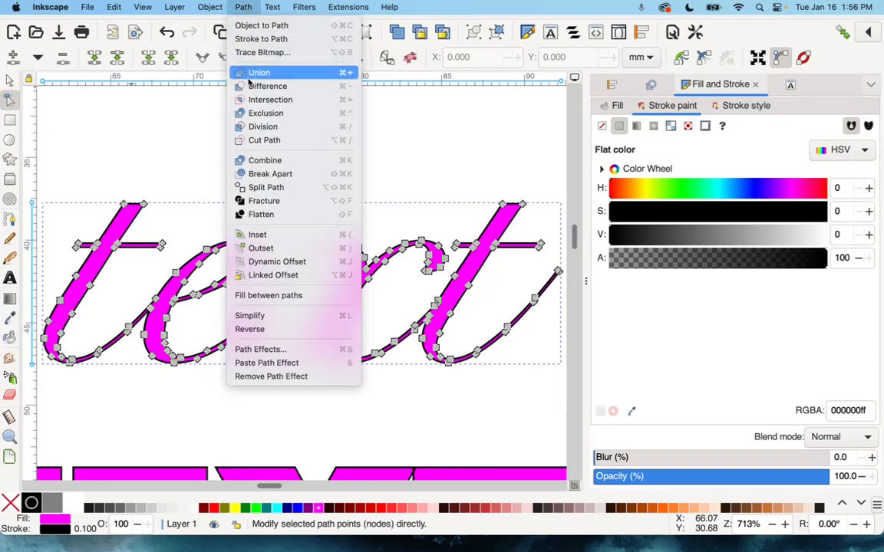
{"action": "left_click", "coordinate": [270, 252]}
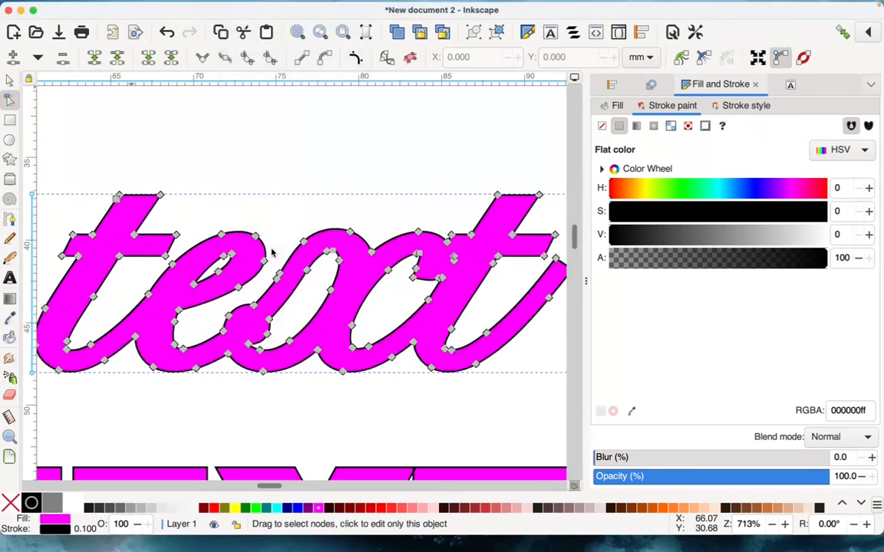
{"action": "left_click", "coordinate": [261, 150]}
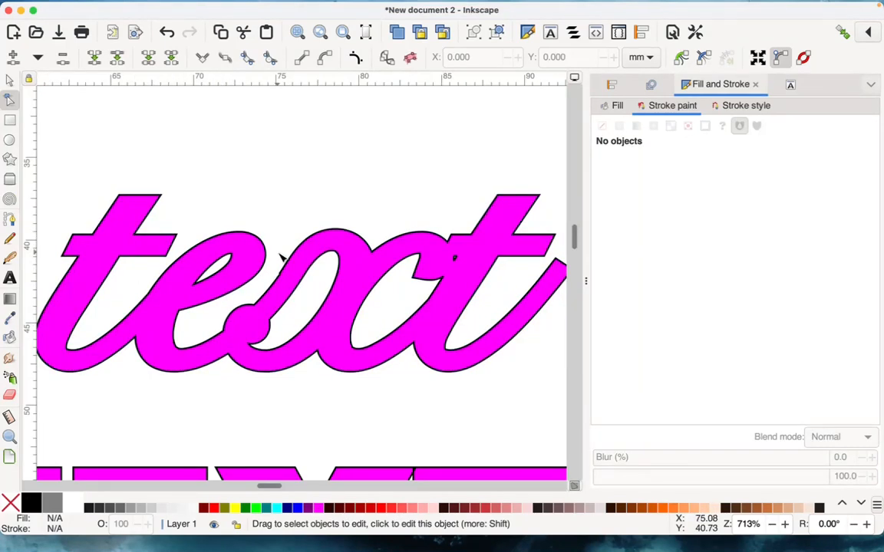
{"action": "key", "text": "ctrl+z"}
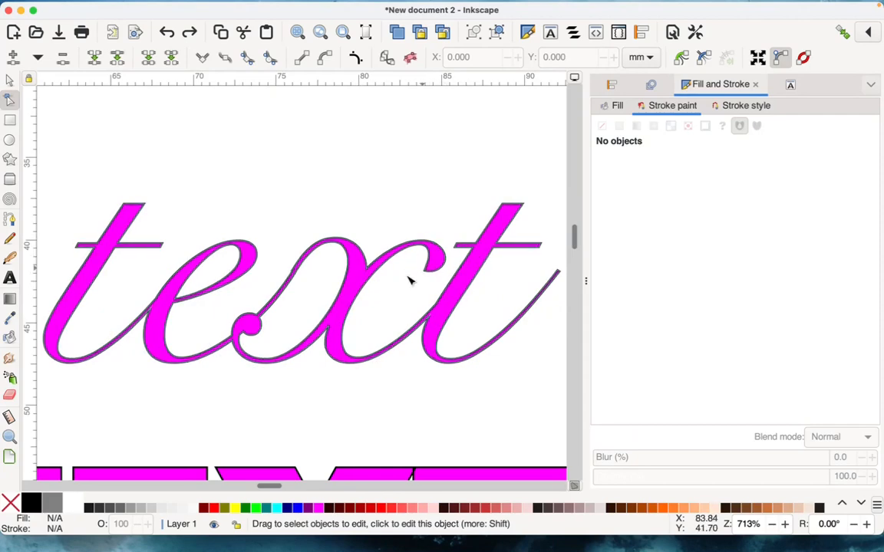
Step: Paste the copied yellow cat image onto the page and place it below the text samples at about X 51, Y 125 mm
{"action": "key", "text": "5"}
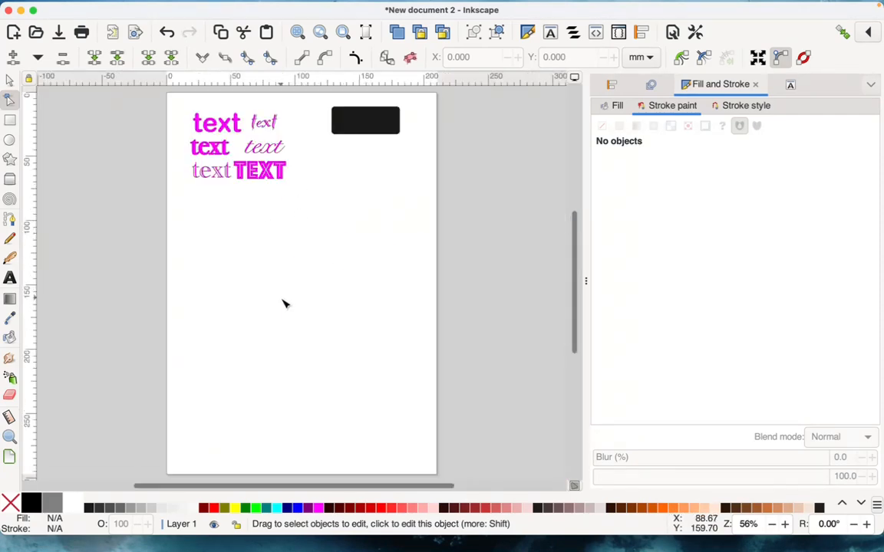
{"action": "right_click", "coordinate": [250, 296]}
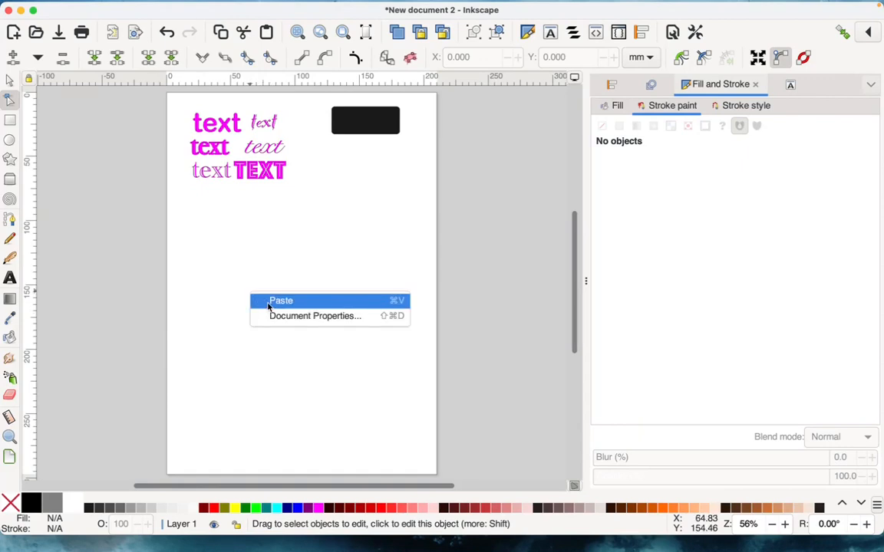
{"action": "left_click", "coordinate": [268, 304]}
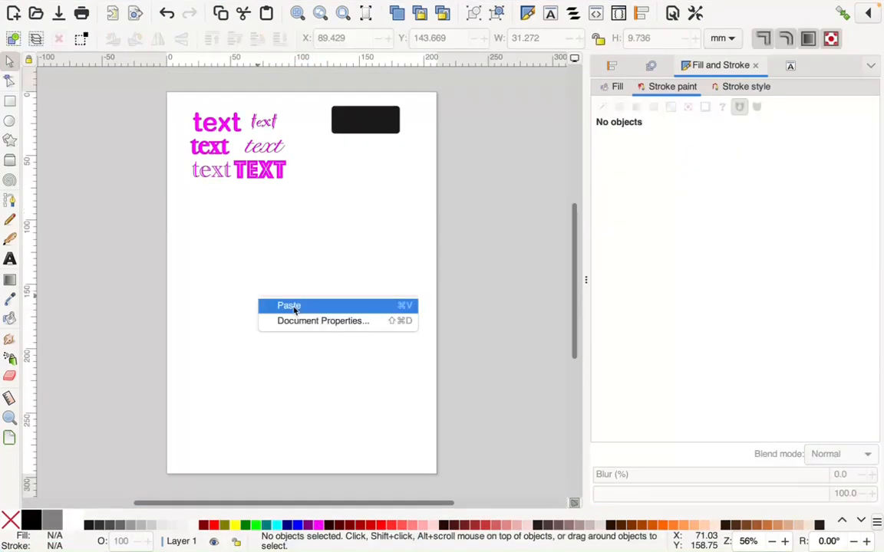
{"action": "left_click", "coordinate": [284, 305]}
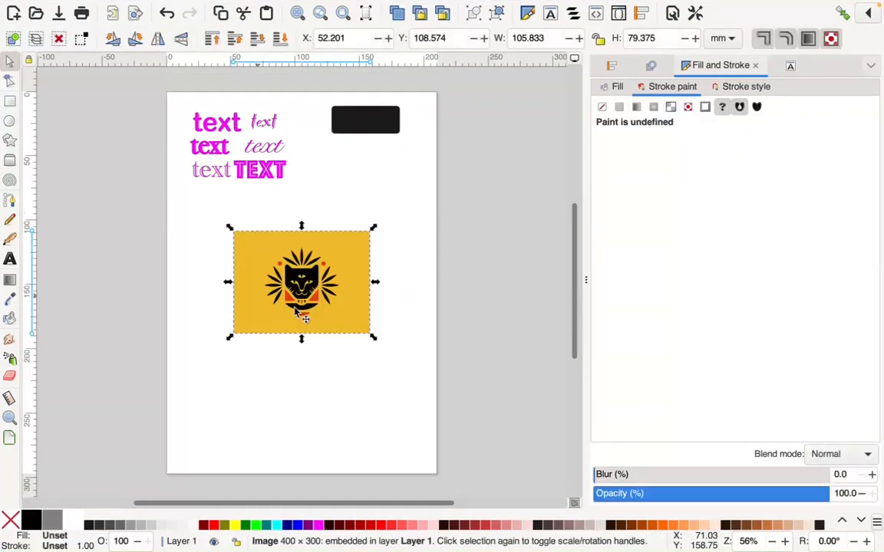
{"action": "left_click_drag", "start_coordinate": [298, 292], "coordinate": [297, 314]}
Step: Trace the cat image with Trace Bitmap as a single brightness-cutoff scan at a threshold of 0.350
{"action": "mouse_move", "coordinate": [198, 9]}
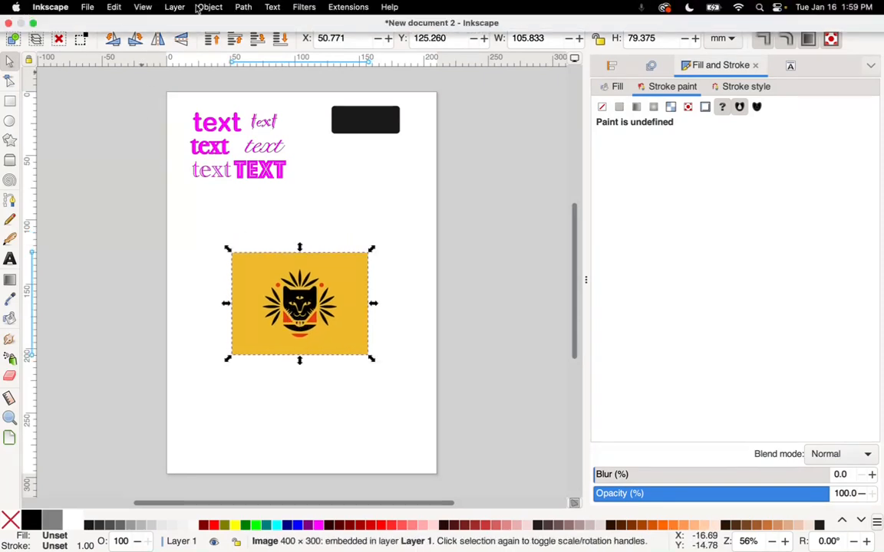
{"action": "left_click", "coordinate": [244, 7]}
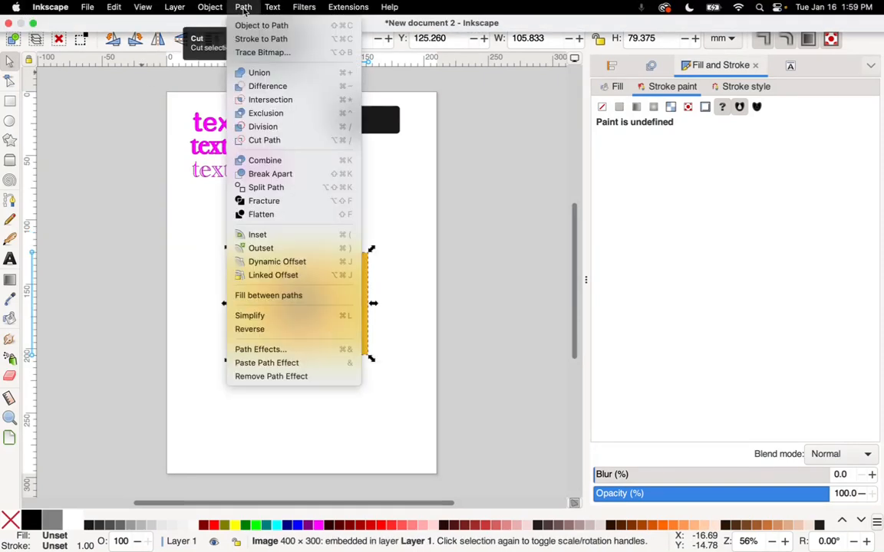
{"action": "left_click", "coordinate": [251, 53]}
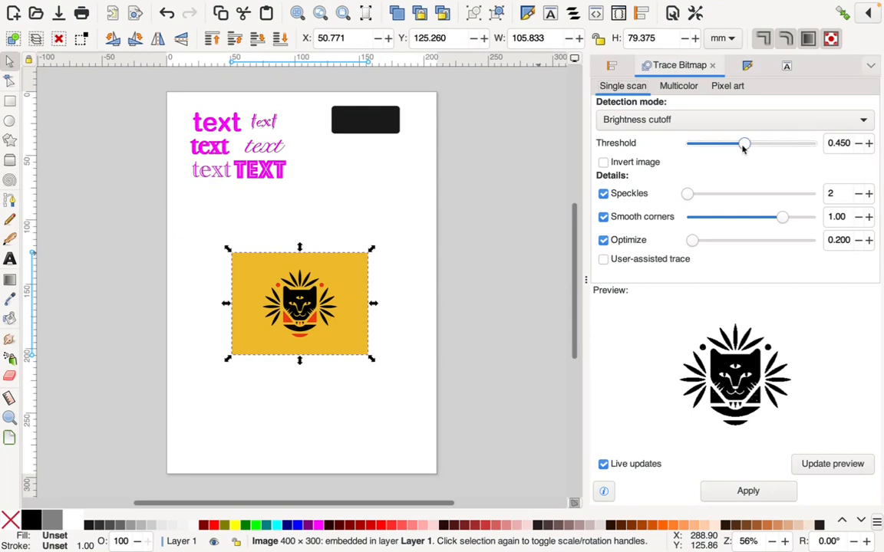
{"action": "left_click_drag", "start_coordinate": [744, 148], "coordinate": [731, 148]}
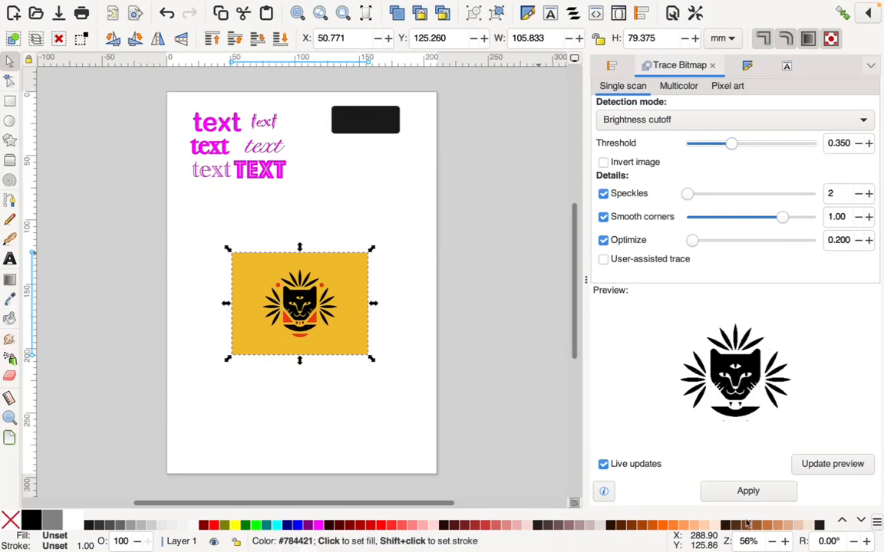
{"action": "left_click", "coordinate": [744, 491]}
Step: Move the traced cat off the yellow source image, delete that image, and place the trace at about X 61, Y 129 mm
{"action": "left_click_drag", "start_coordinate": [307, 324], "coordinate": [348, 219]}
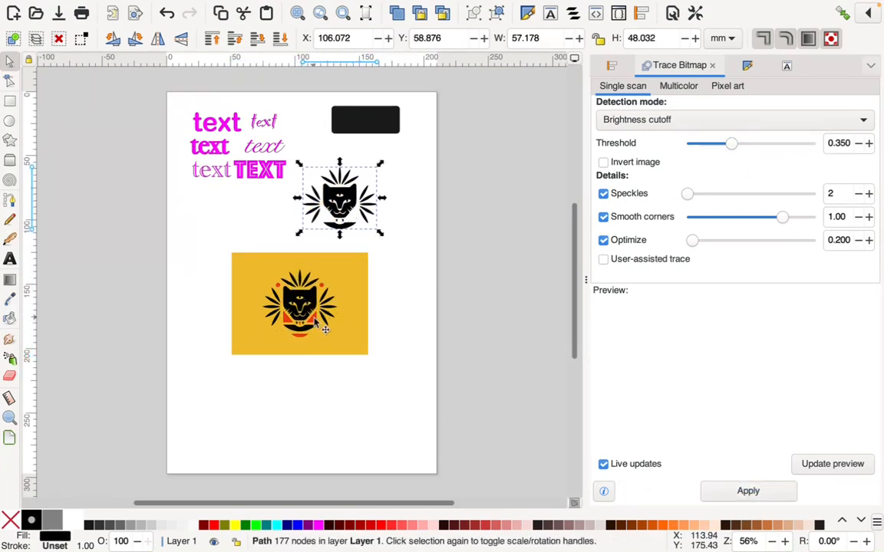
{"action": "left_click", "coordinate": [285, 294]}
{"action": "key", "text": "Delete"}
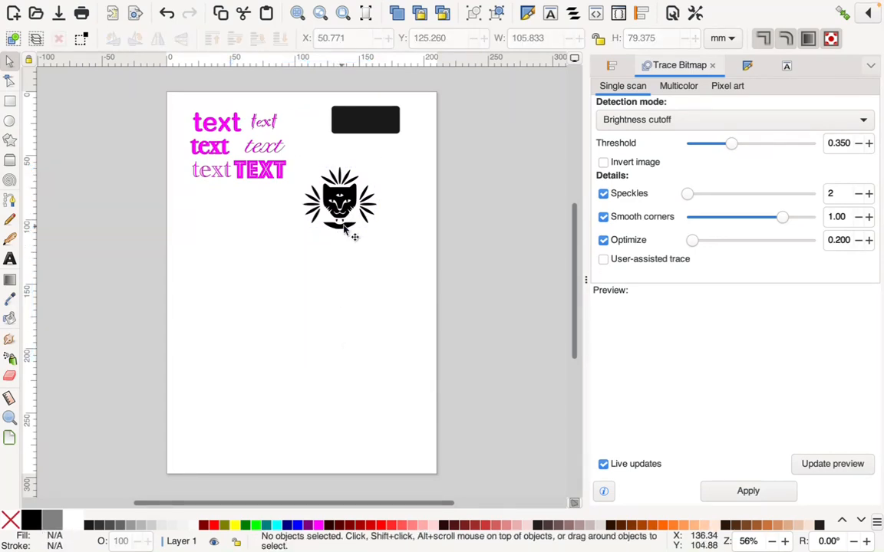
{"action": "mouse_move", "coordinate": [356, 219]}
{"action": "left_mouse_down"}
{"action": "mouse_move", "coordinate": [361, 229]}
{"action": "mouse_move", "coordinate": [290, 368]}
{"action": "mouse_move", "coordinate": [299, 309]}
{"action": "left_mouse_up"}
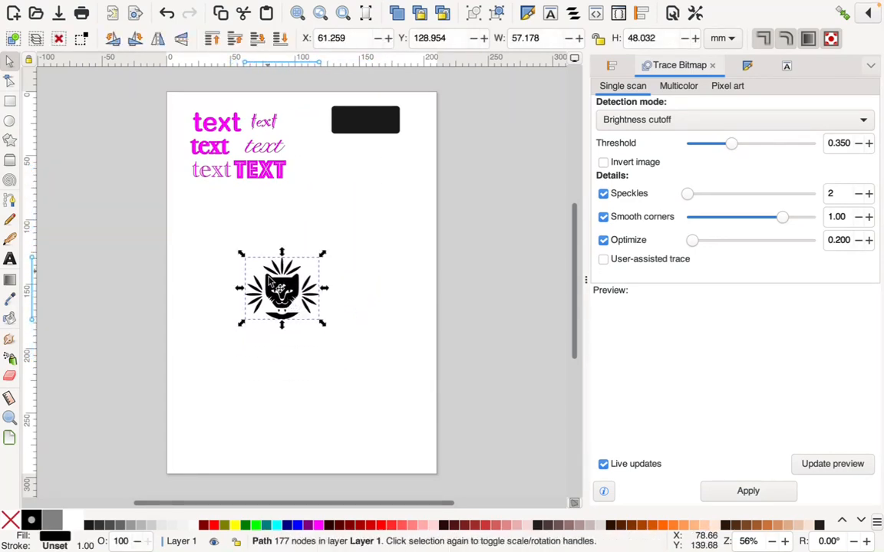
{"action": "mouse_move", "coordinate": [227, 4]}
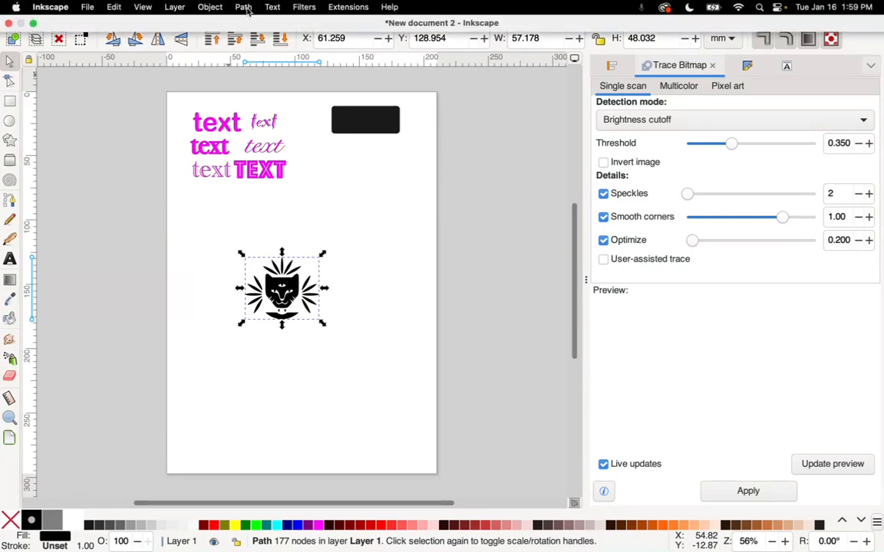
Step: Break the traced cat artwork apart into separate paths and deselect them
{"action": "left_click", "coordinate": [245, 8]}
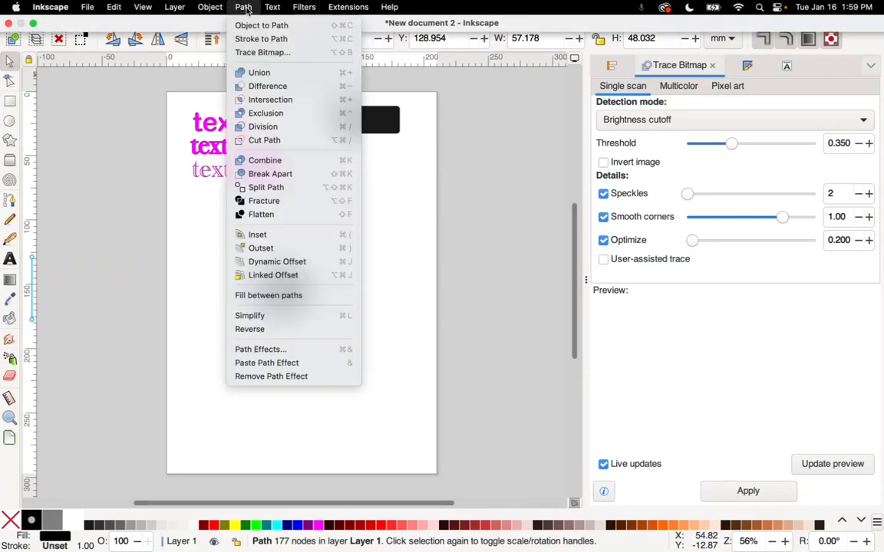
{"action": "left_click", "coordinate": [270, 175]}
{"action": "left_click", "coordinate": [369, 328]}
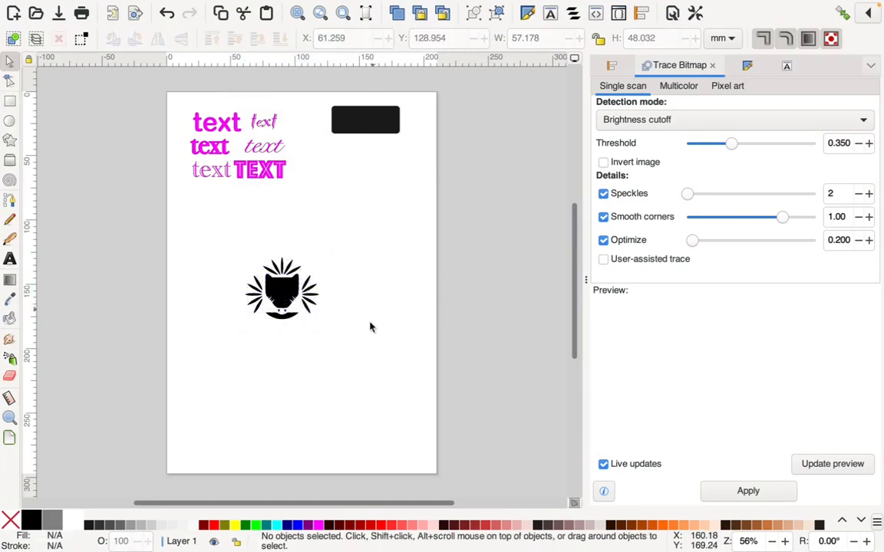
Step: Delete the leaf shapes on both sides of the cat face and above it
{"action": "left_click_drag", "start_coordinate": [336, 341], "coordinate": [299, 266]}
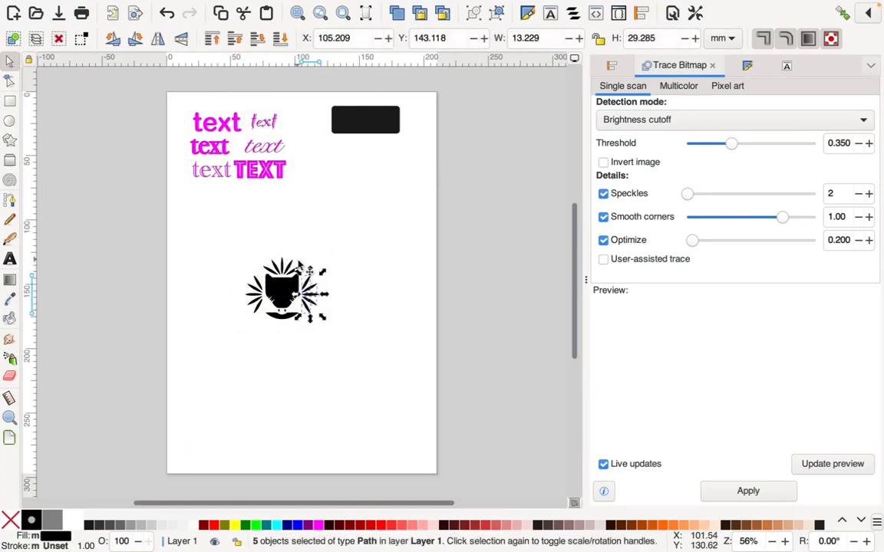
{"action": "left_click", "coordinate": [276, 242]}
{"action": "left_click_drag", "start_coordinate": [233, 234], "coordinate": [324, 281]}
{"action": "key", "text": "Delete"}
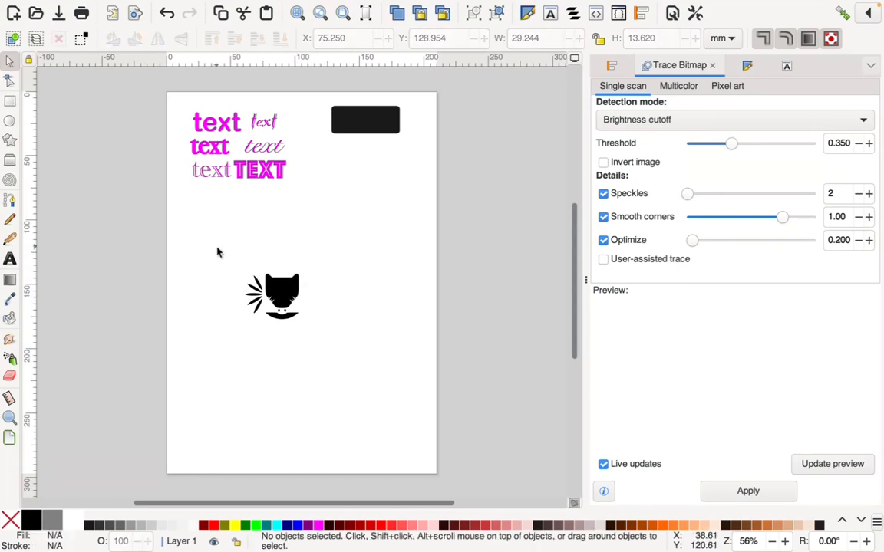
{"action": "left_click_drag", "start_coordinate": [217, 253], "coordinate": [266, 339]}
{"action": "key", "text": "Delete"}
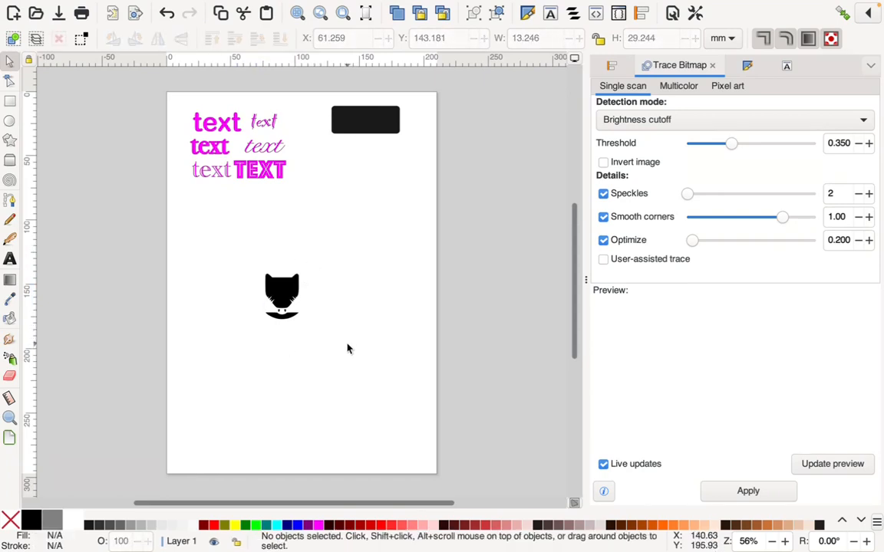
Step: Delete the crescent shape and the two small dots beneath the cat face
{"action": "left_click_drag", "start_coordinate": [347, 347], "coordinate": [250, 315]}
{"action": "key", "text": "Delete"}
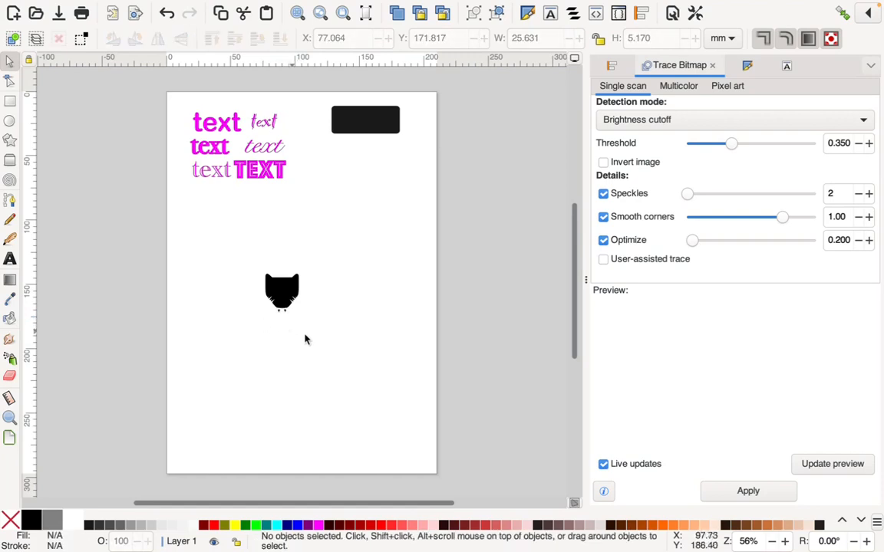
{"action": "left_click_drag", "start_coordinate": [305, 325], "coordinate": [265, 310]}
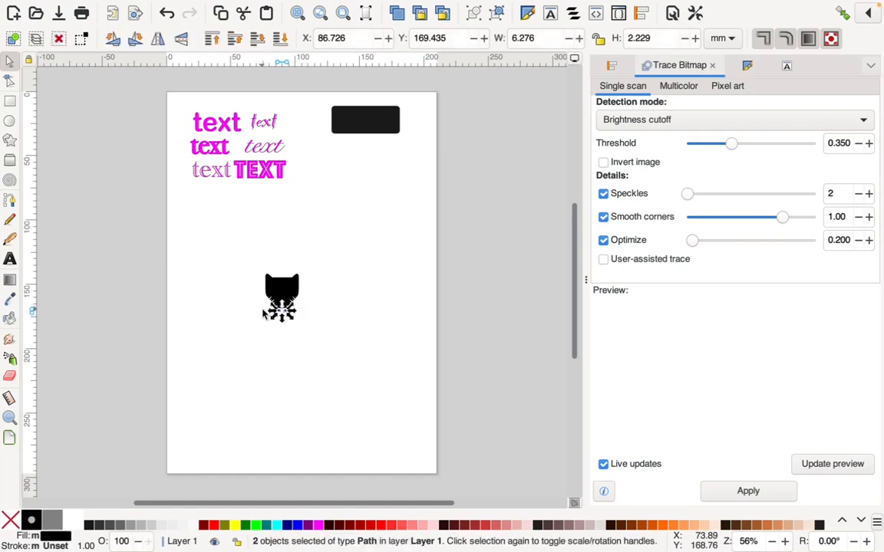
{"action": "key", "text": "Delete"}
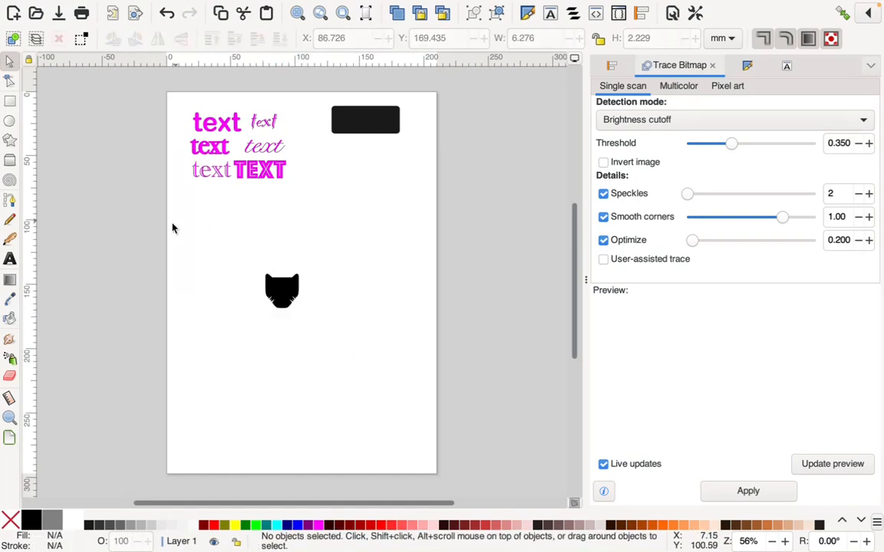
Step: Combine the remaining cat face pieces into one path and place it below the text samples at about X 13, Y 105 mm
{"action": "left_click_drag", "start_coordinate": [194, 217], "coordinate": [315, 316]}
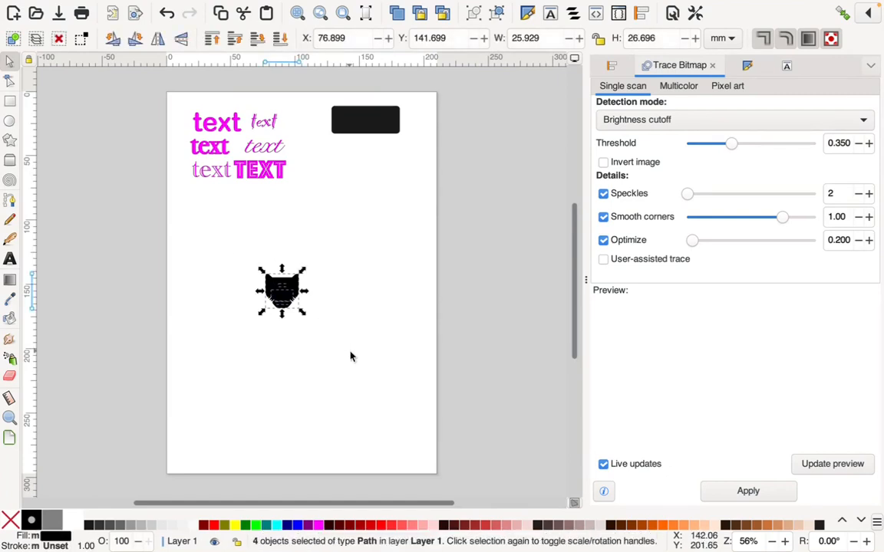
{"action": "mouse_move", "coordinate": [208, 5]}
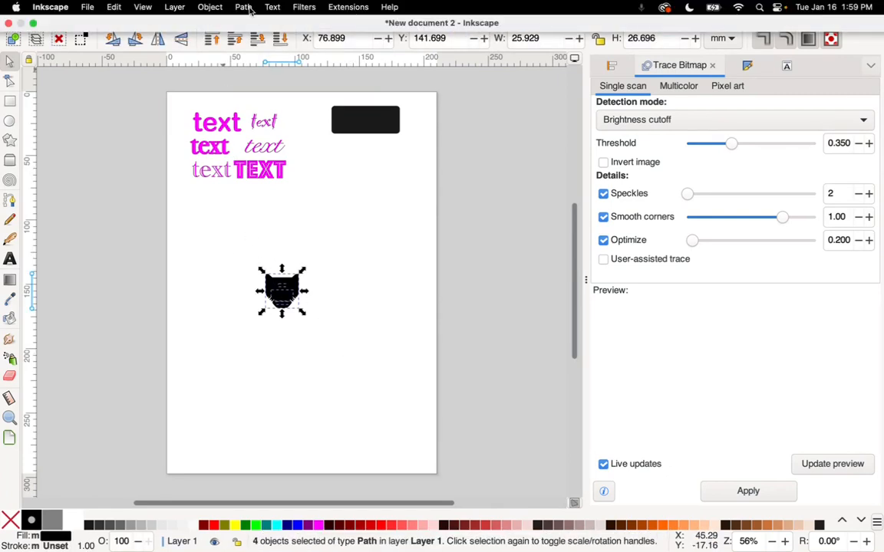
{"action": "left_click", "coordinate": [244, 7]}
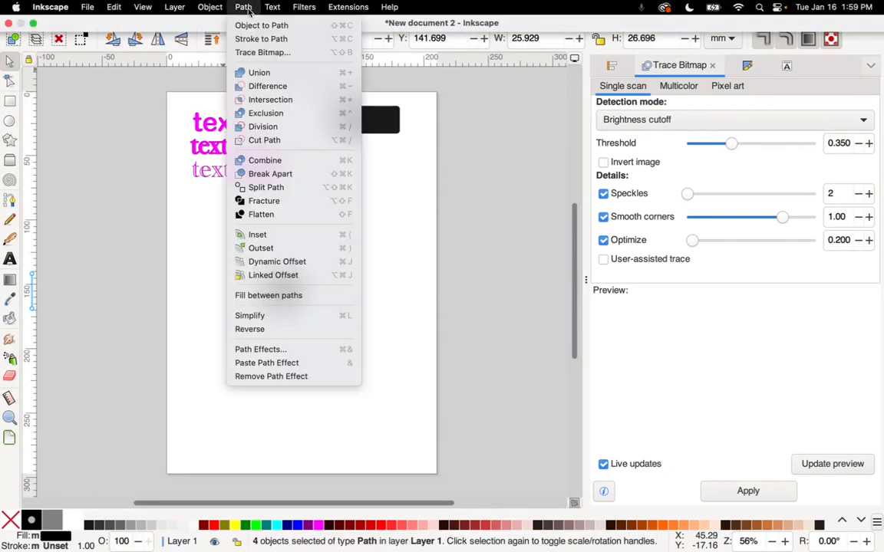
{"action": "left_click", "coordinate": [265, 160]}
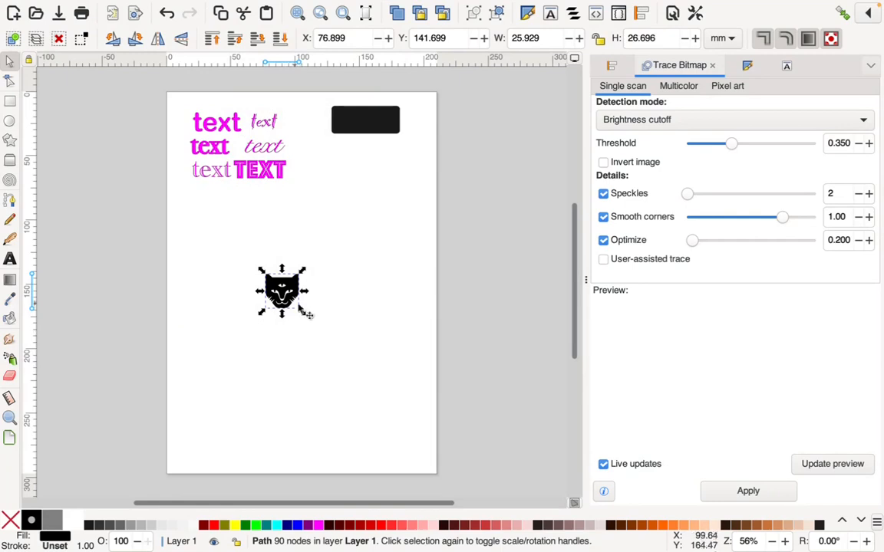
{"action": "mouse_move", "coordinate": [284, 293]}
{"action": "left_mouse_down"}
{"action": "mouse_move", "coordinate": [277, 271]}
{"action": "mouse_move", "coordinate": [231, 259]}
{"action": "mouse_move", "coordinate": [213, 242]}
{"action": "left_mouse_up"}
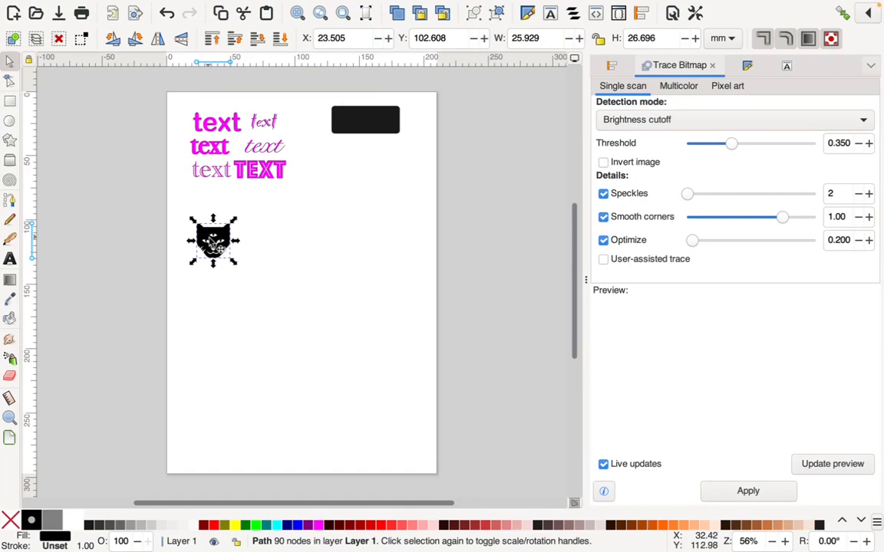
{"action": "mouse_move", "coordinate": [214, 244]}
{"action": "left_mouse_down"}
{"action": "mouse_move", "coordinate": [236, 287]}
{"action": "mouse_move", "coordinate": [200, 247]}
{"action": "left_mouse_up"}
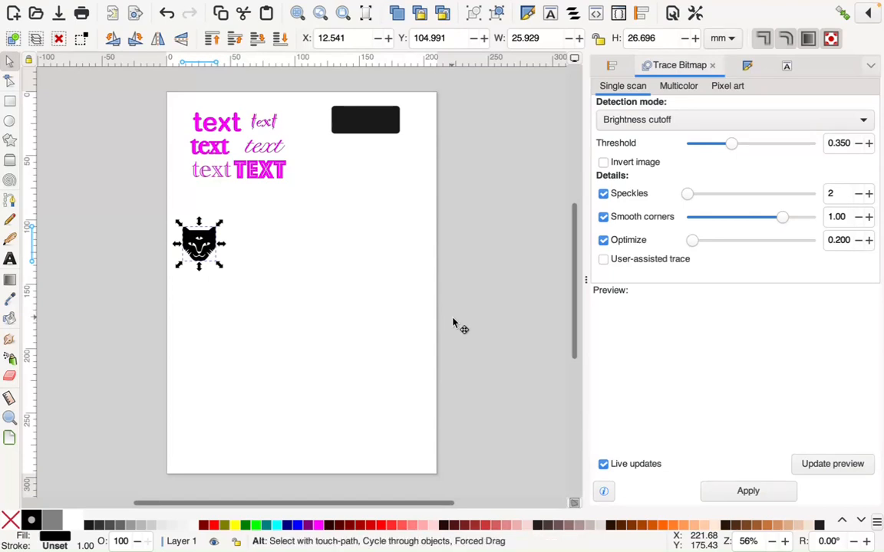
Step: Copy the cat face and paste 14 copies loosely across the empty area of the page
{"action": "right_click", "coordinate": [207, 238]}
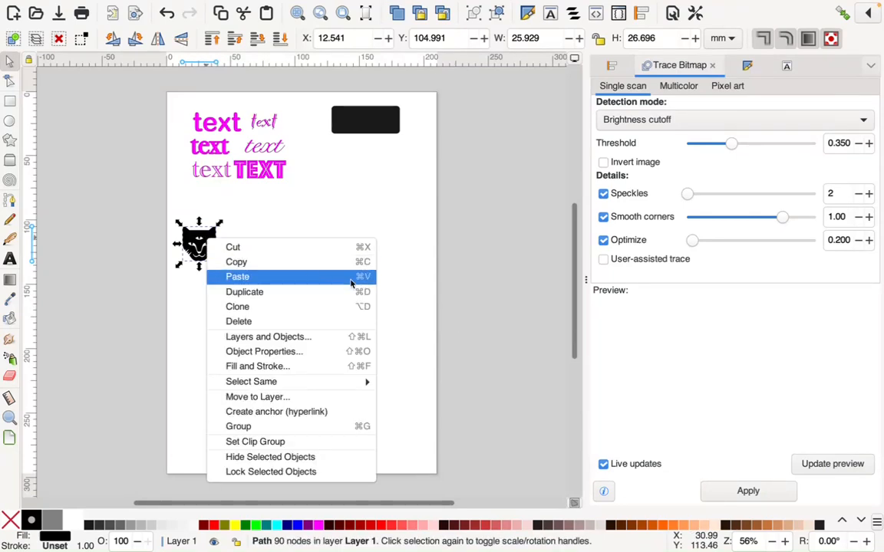
{"action": "left_click", "coordinate": [237, 262]}
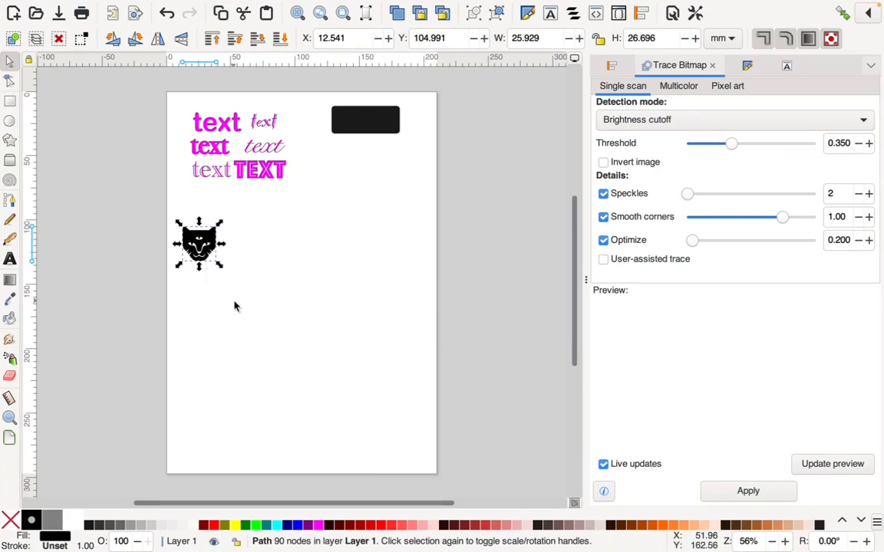
{"action": "left_click", "coordinate": [212, 262]}
{"action": "left_click", "coordinate": [200, 245]}
{"action": "left_click", "coordinate": [312, 258]}
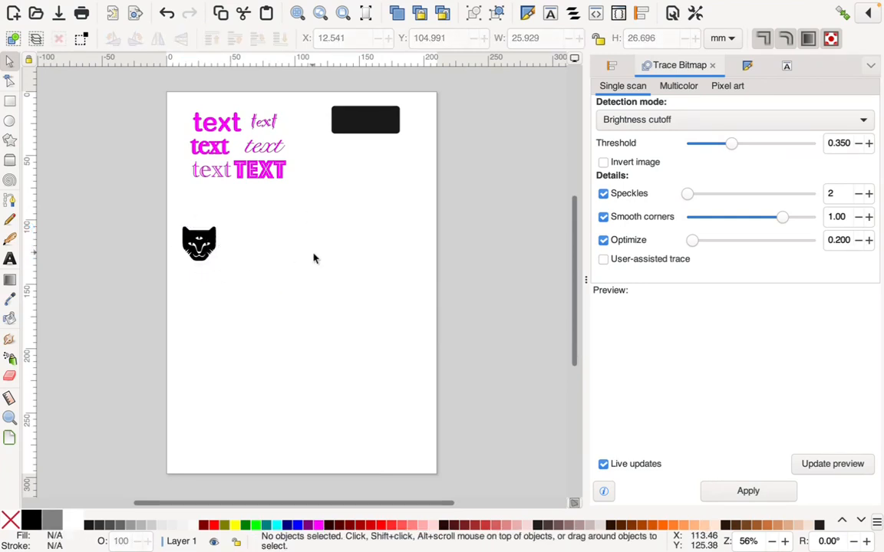
{"action": "key", "text": "ctrl+v"}
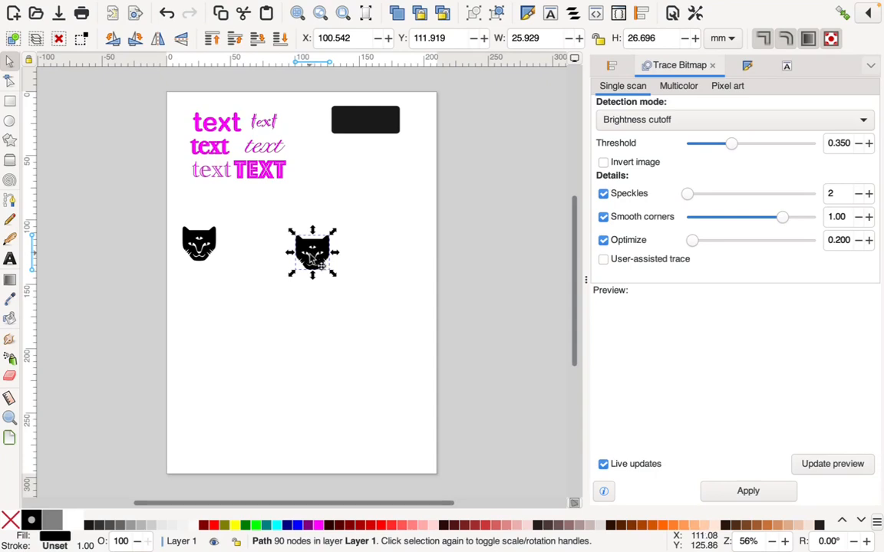
{"action": "left_click_drag", "start_coordinate": [310, 253], "coordinate": [339, 282]}
{"action": "left_click_drag", "start_coordinate": [310, 253], "coordinate": [292, 259]}
{"action": "left_click", "coordinate": [261, 305]}
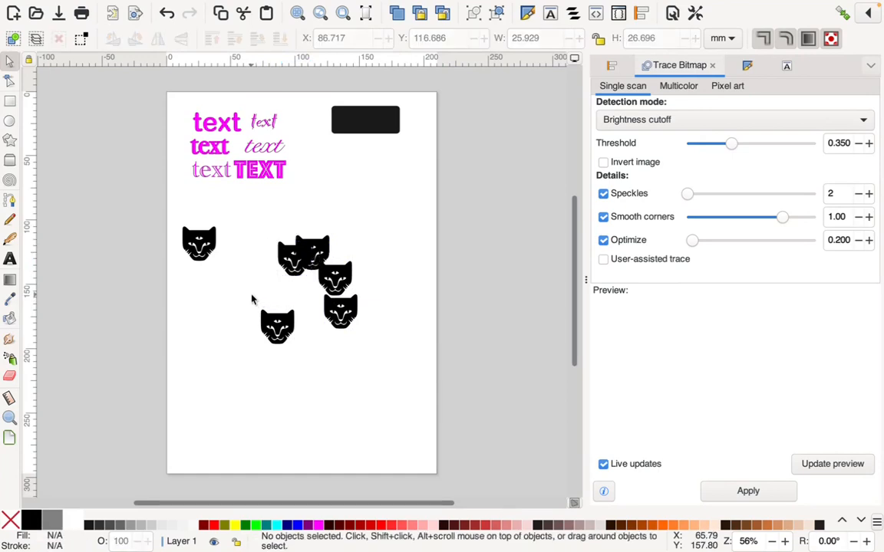
Step: Arrange all the cat faces in a grid of 4 rows by 4 columns with 72 px spacing in X and Y
{"action": "left_click_drag", "start_coordinate": [149, 214], "coordinate": [430, 405]}
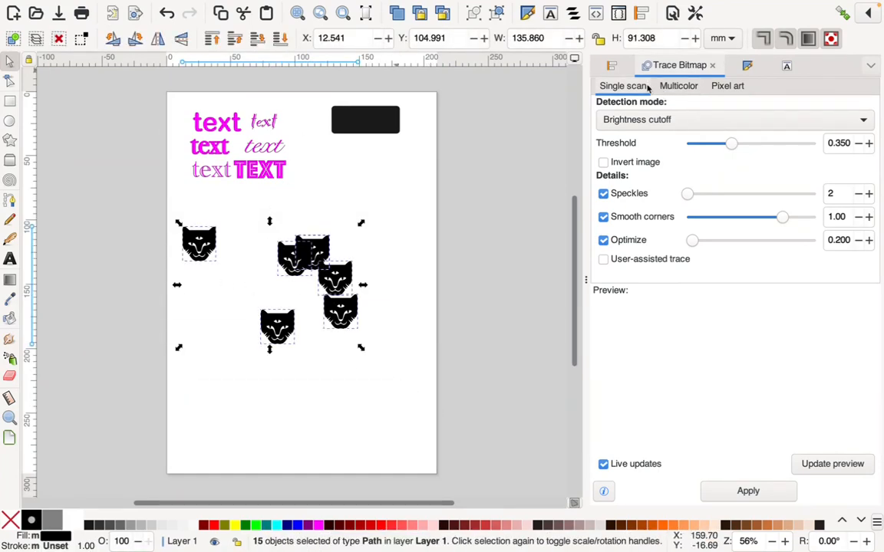
{"action": "left_click", "coordinate": [612, 67]}
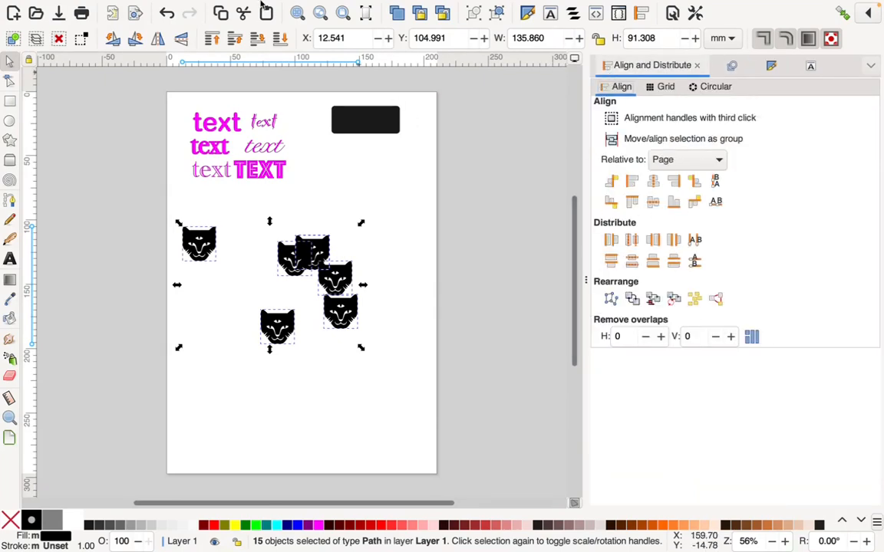
{"action": "mouse_move", "coordinate": [256, 4]}
{"action": "left_click", "coordinate": [205, 7]}
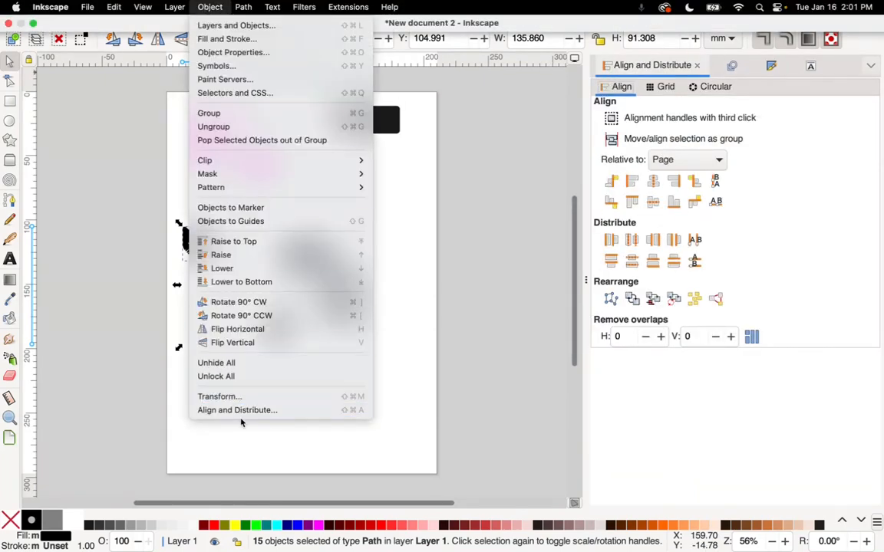
{"action": "left_click", "coordinate": [516, 208]}
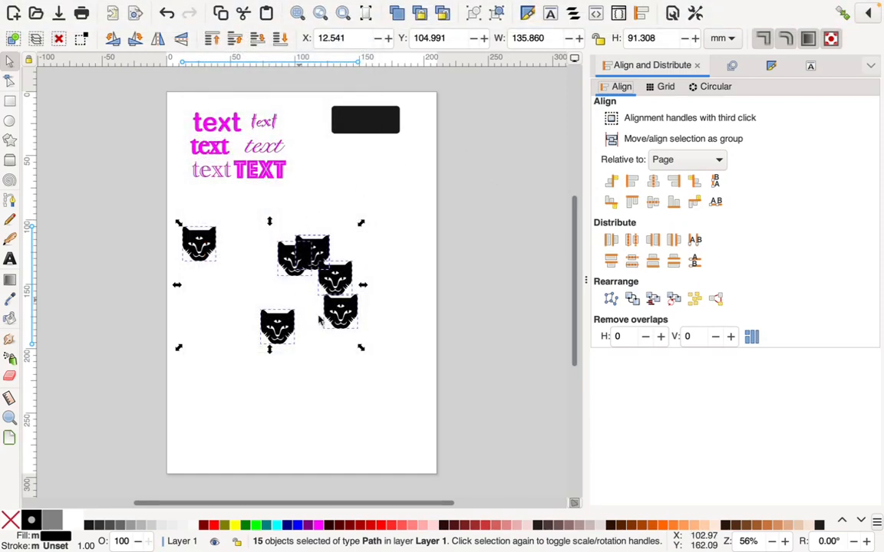
{"action": "left_click", "coordinate": [659, 91]}
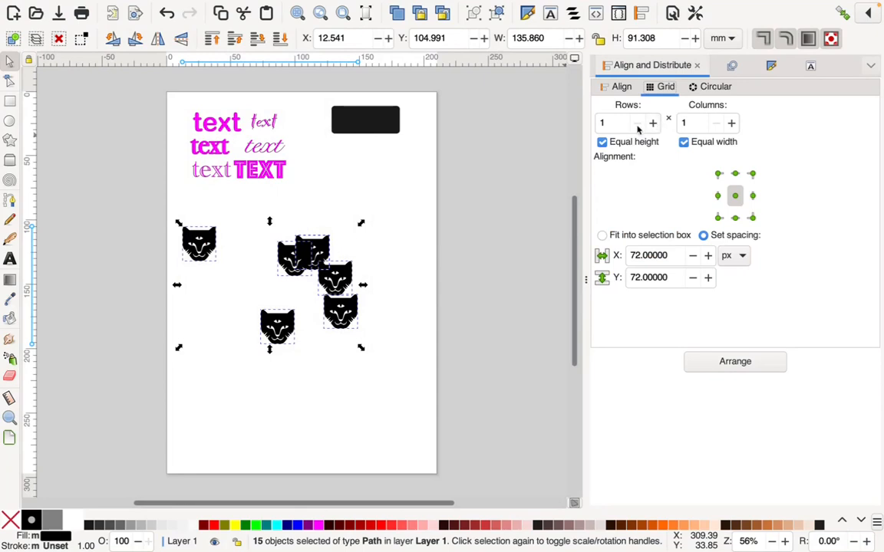
{"action": "left_click", "coordinate": [653, 123]}
{"action": "left_click", "coordinate": [653, 123]}
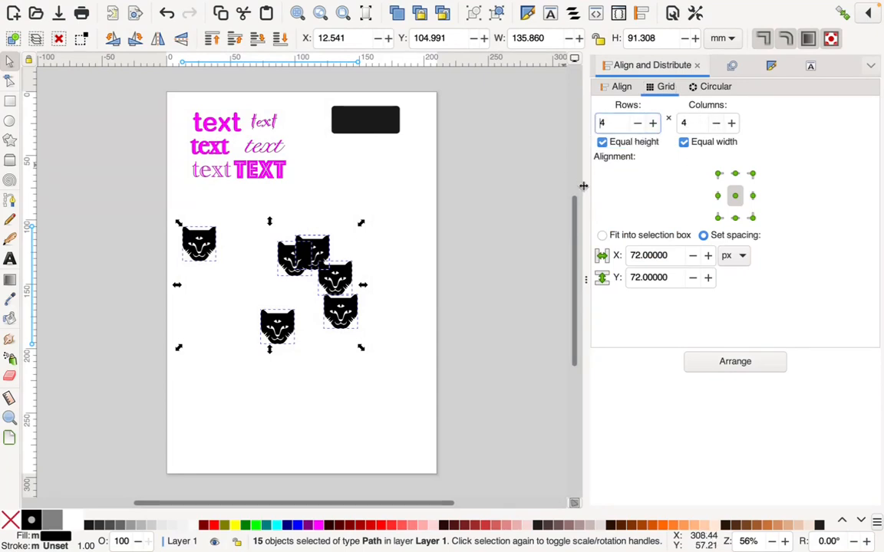
{"action": "left_click", "coordinate": [732, 368]}
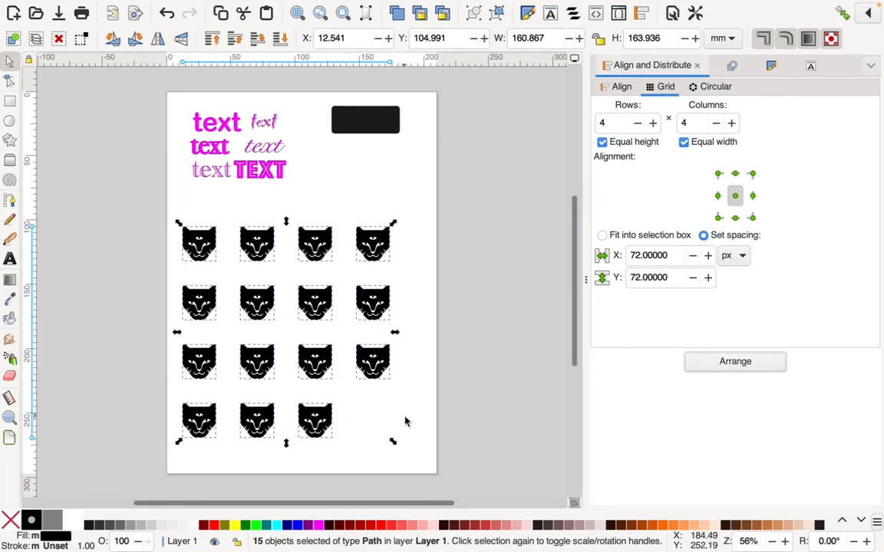
Step: Delete all the text samples and the dark rounded rectangle above the cat grid
{"action": "key", "text": "Escape"}
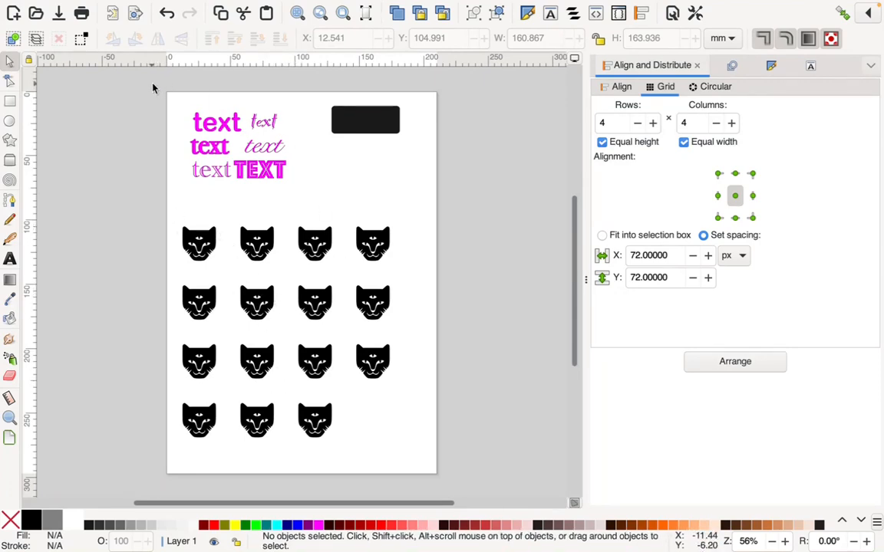
{"action": "left_click_drag", "start_coordinate": [152, 88], "coordinate": [449, 197]}
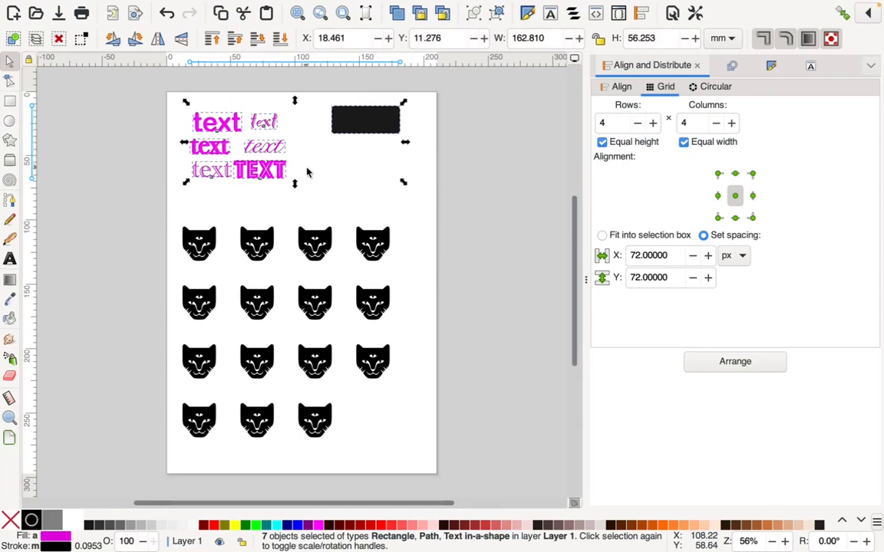
{"action": "key", "text": "Delete"}
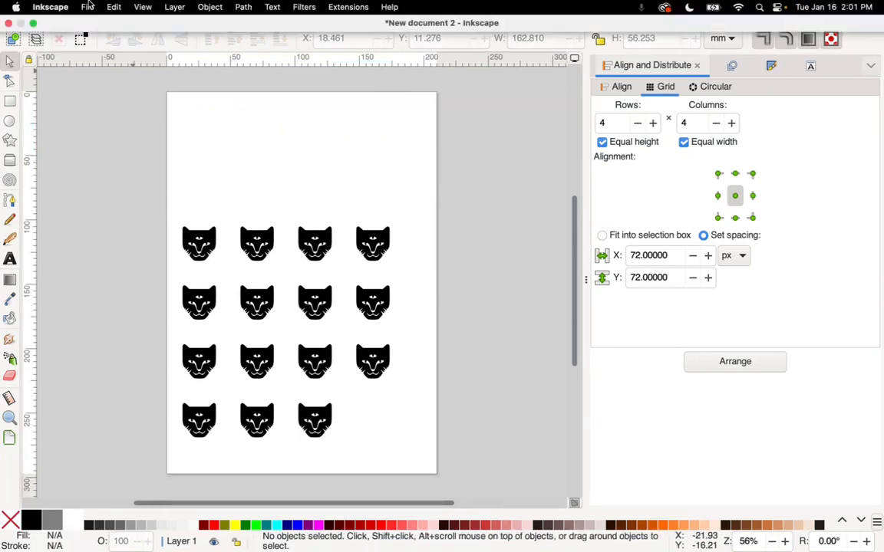
Step: Save the document in the Documents folder as the Inkscape SVG file MBS_cat3rdeye_array.svg
{"action": "left_click", "coordinate": [88, 7]}
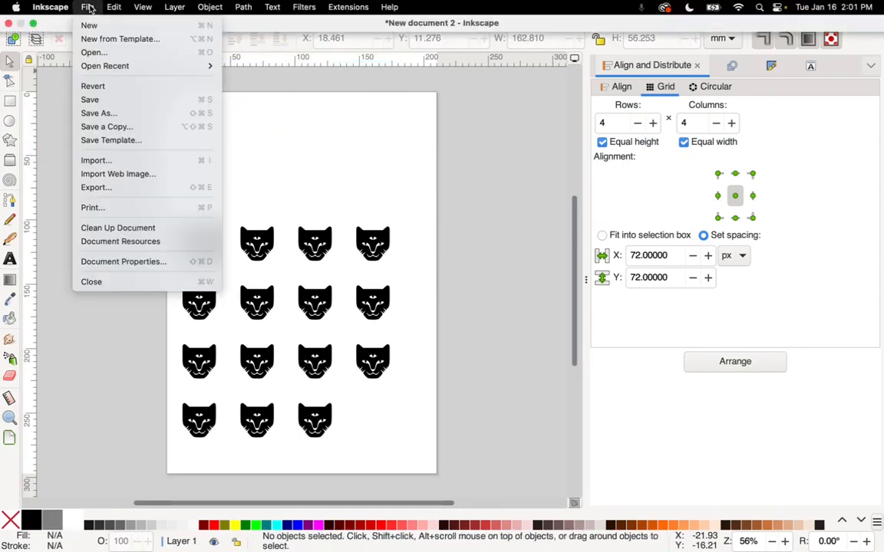
{"action": "left_click", "coordinate": [96, 114]}
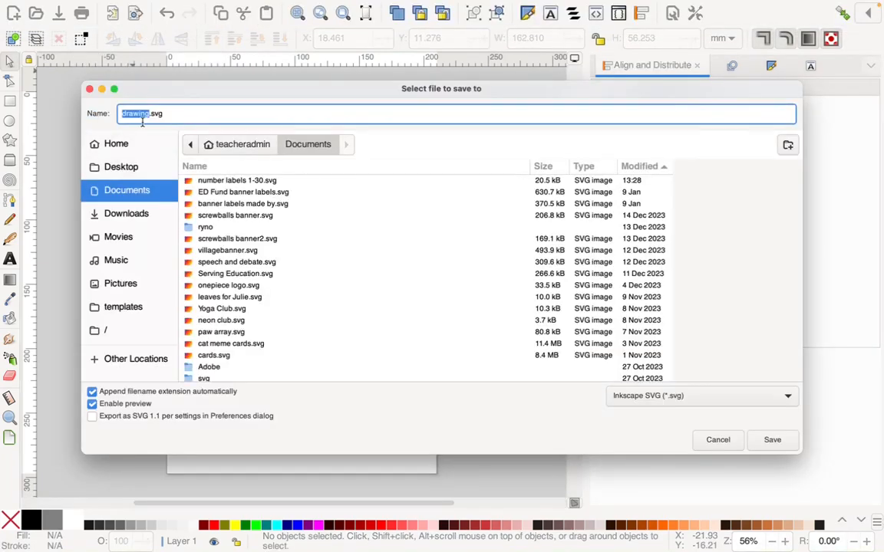
{"action": "type", "text": "MBS_cat3rd2eye"}
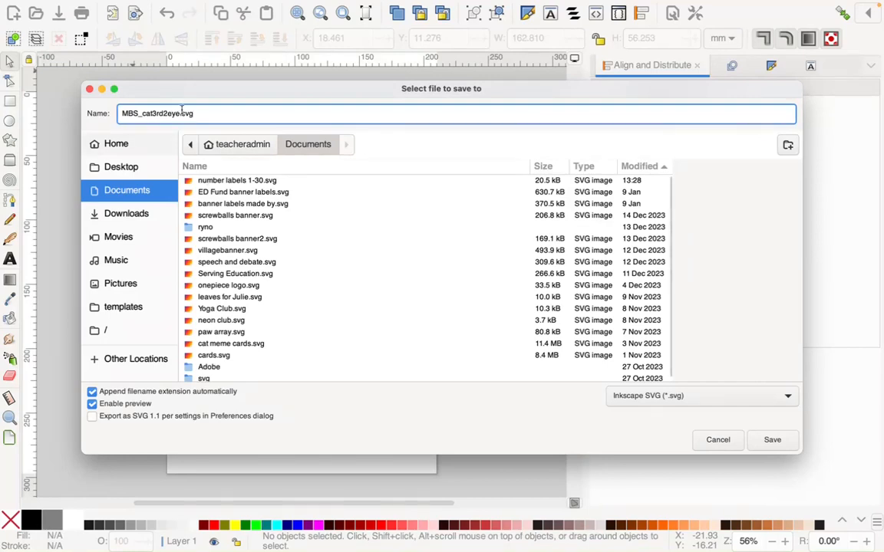
{"action": "key", "text": "BackSpace"}
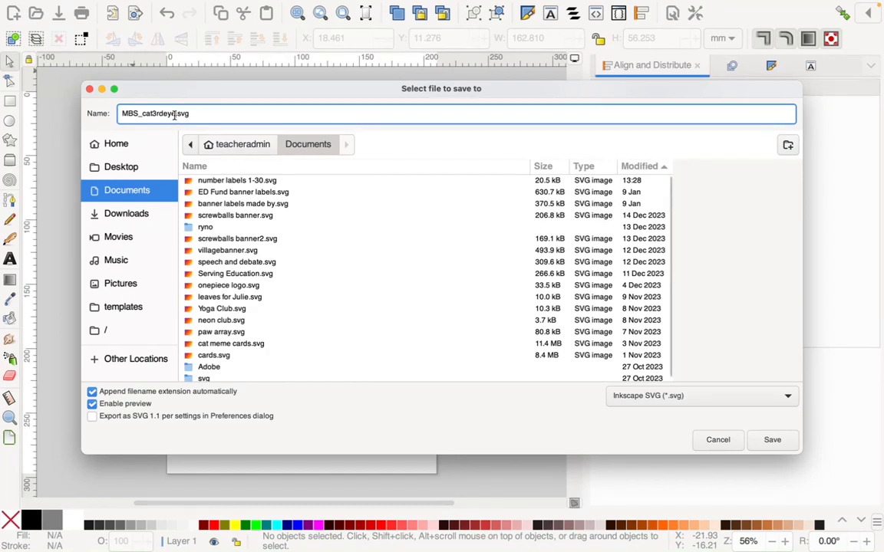
{"action": "type", "text": "_arra"}
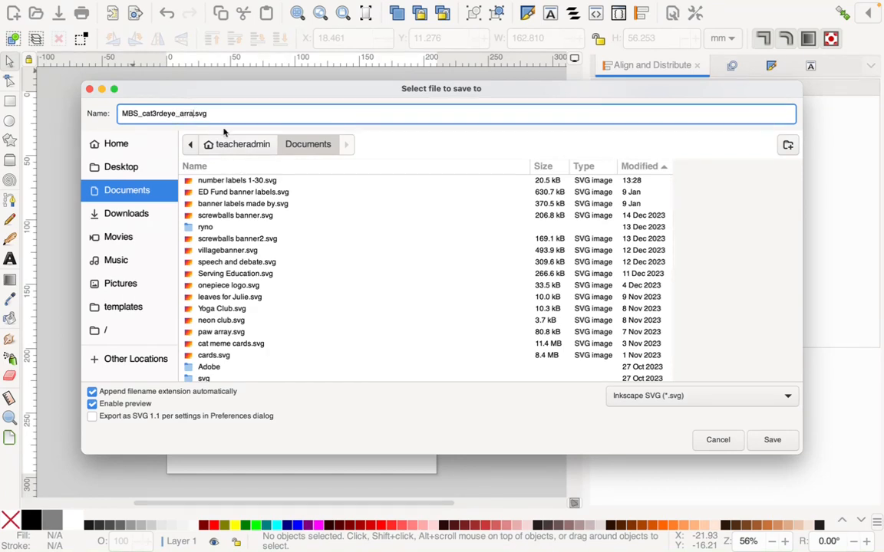
{"action": "type", "text": "y"}
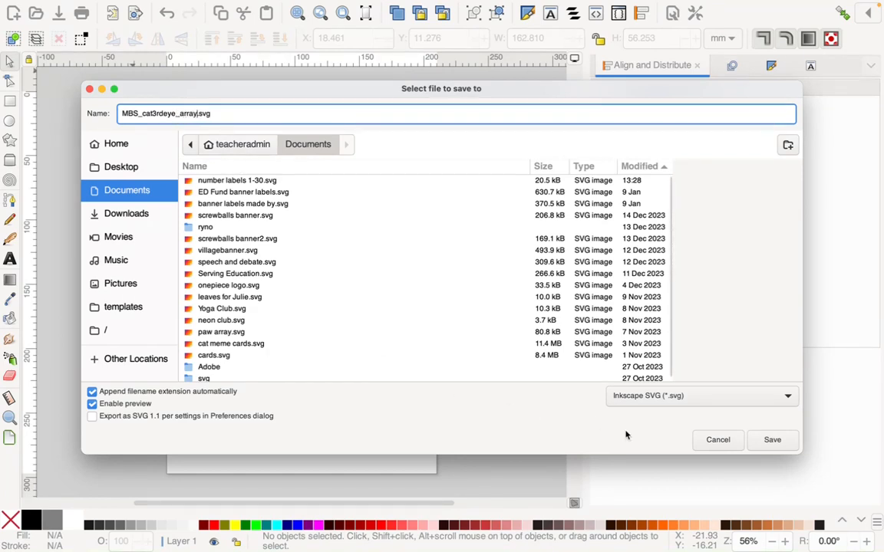
{"action": "left_click", "coordinate": [771, 441]}
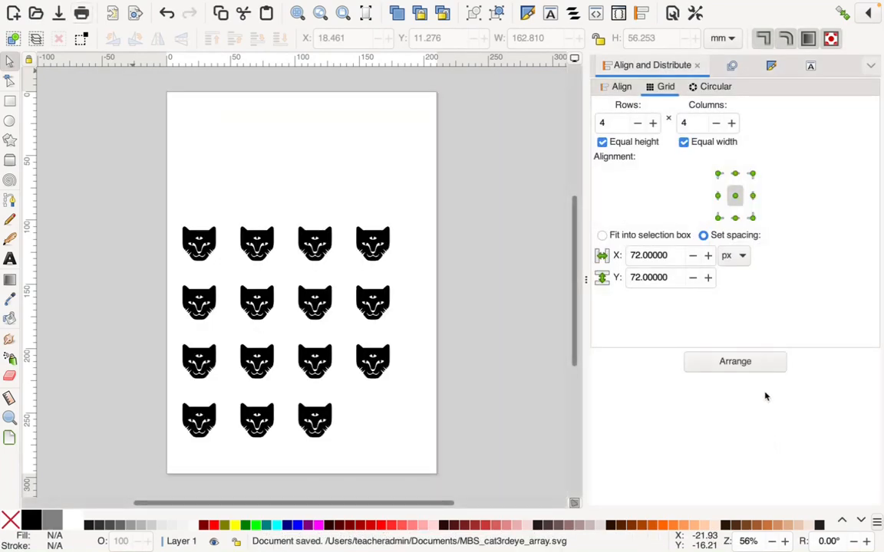